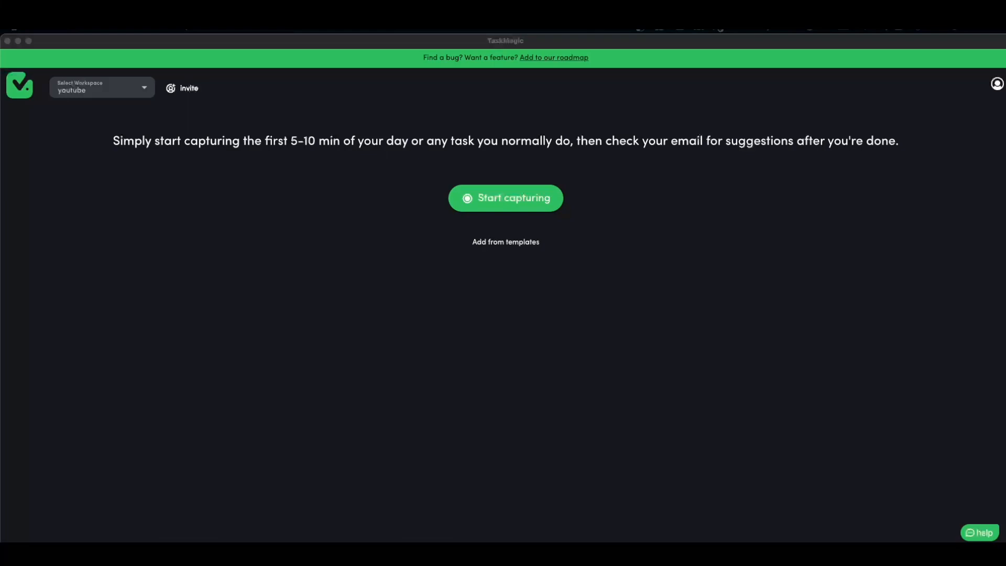
- Start a new recording and navigate the capture browser to YouTube's home page via 'yout'
{"action": "left_click", "coordinate": [554, 204]}
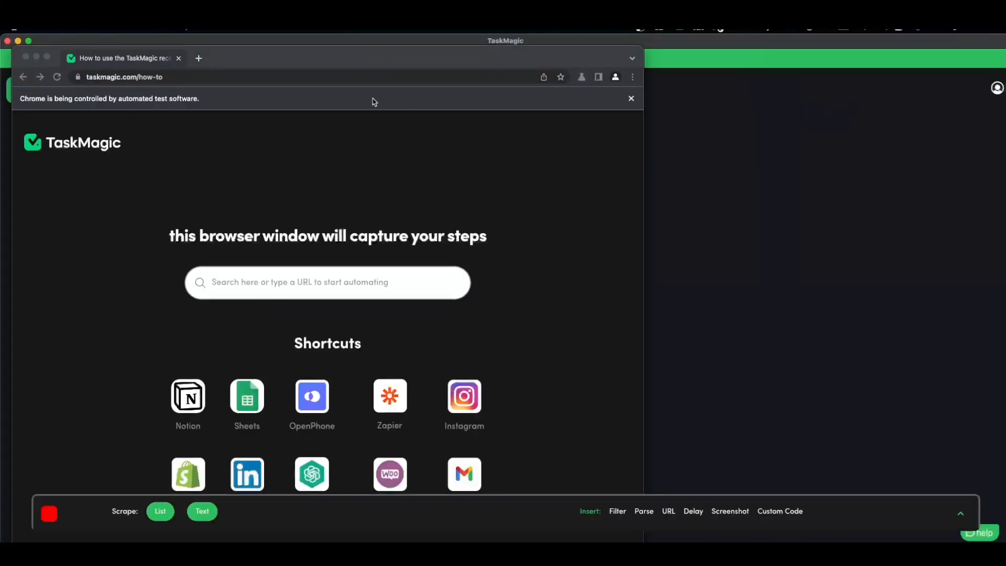
{"action": "left_click", "coordinate": [331, 75]}
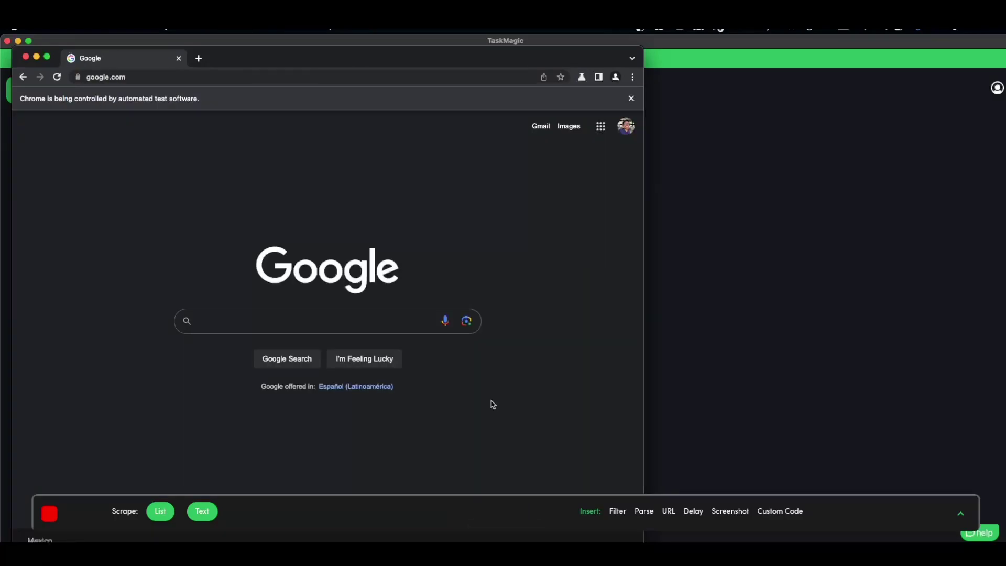
{"action": "left_click", "coordinate": [268, 76]}
{"action": "type", "text": "yout"}
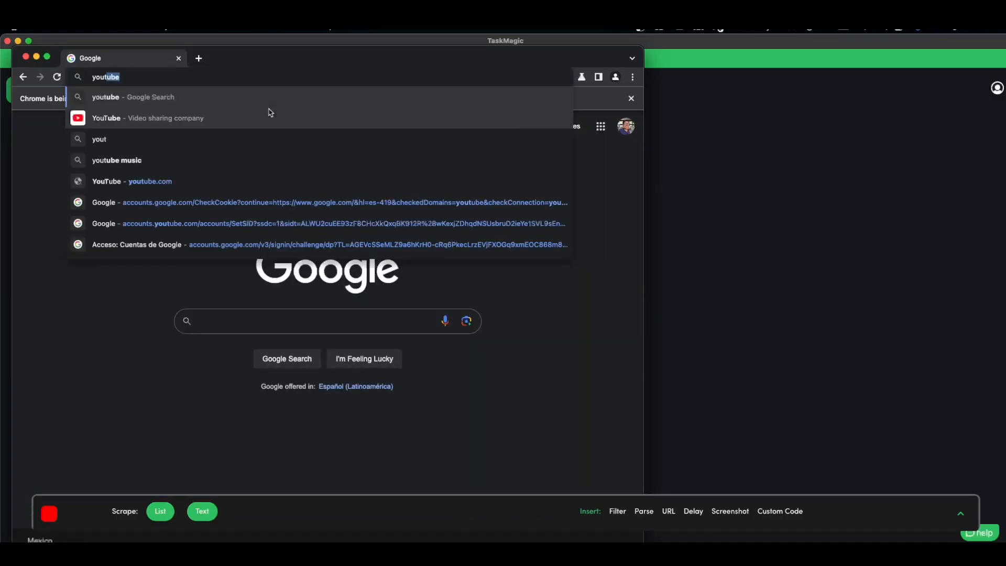
{"action": "key", "text": "Return"}
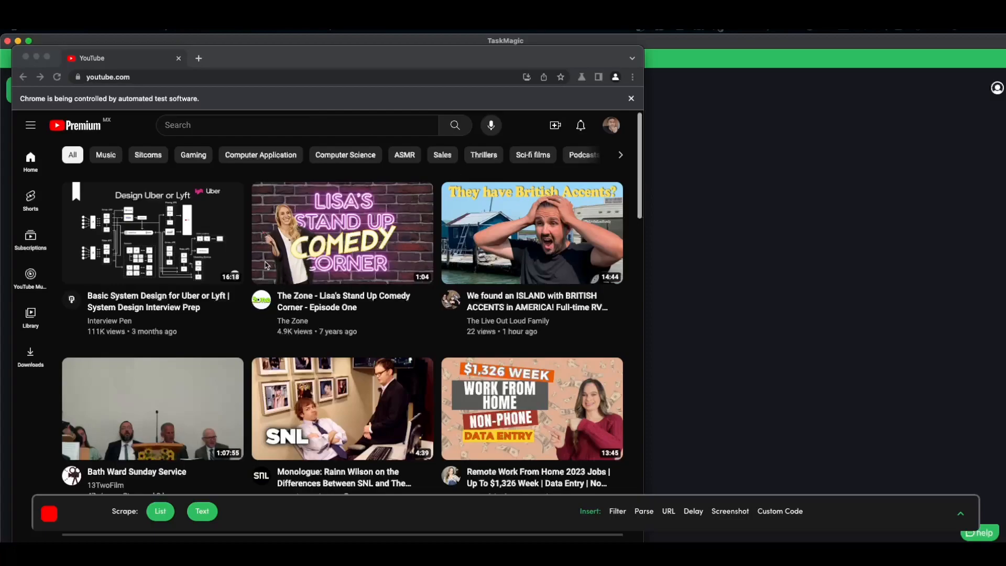
- Open a video, load the pasted Episode 228 URL instead, and pause the video
{"action": "left_click", "coordinate": [208, 302]}
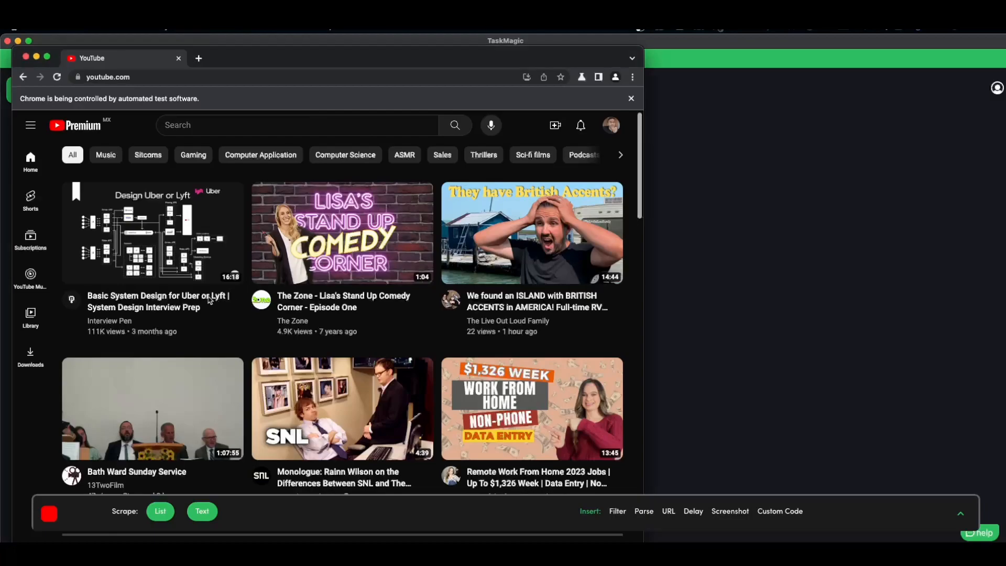
{"action": "left_click", "coordinate": [175, 309]}
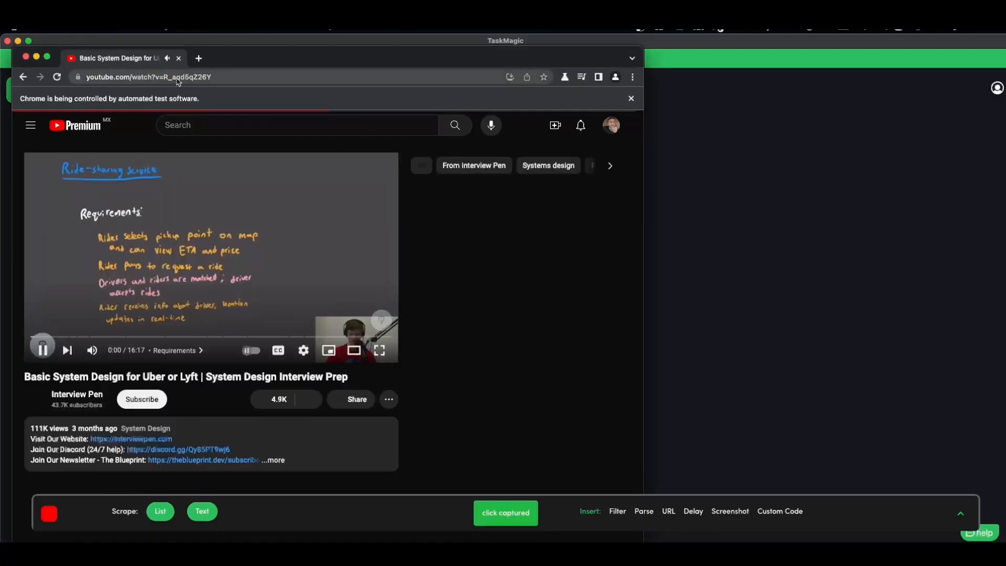
{"action": "type", "text": "https://www.youtube.com/watch?v=eW9Uu1Jm50Q&ab_channel=TheJeremyRedman"}
{"action": "key", "text": "Return"}
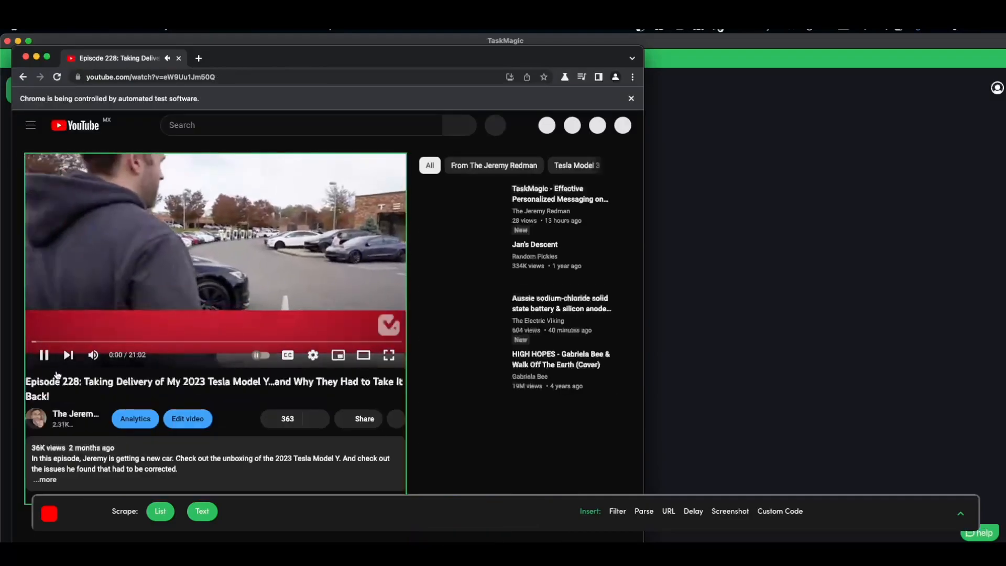
{"action": "left_click", "coordinate": [43, 356]}
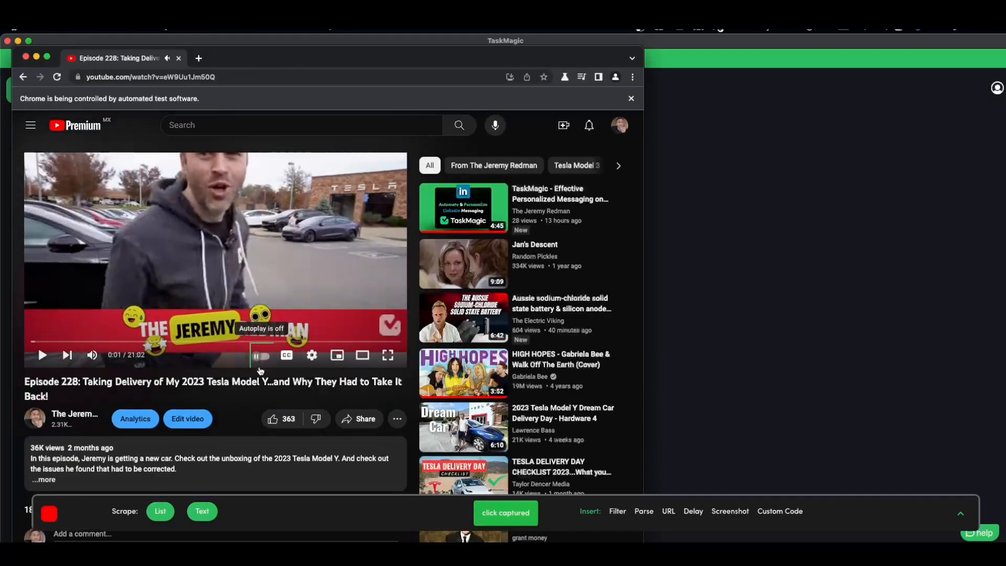
{"action": "scroll", "coordinate": [196, 345], "scroll_direction": "down", "scroll_amount": 5}
{"action": "scroll", "coordinate": [142, 330], "scroll_direction": "down", "scroll_amount": 2}
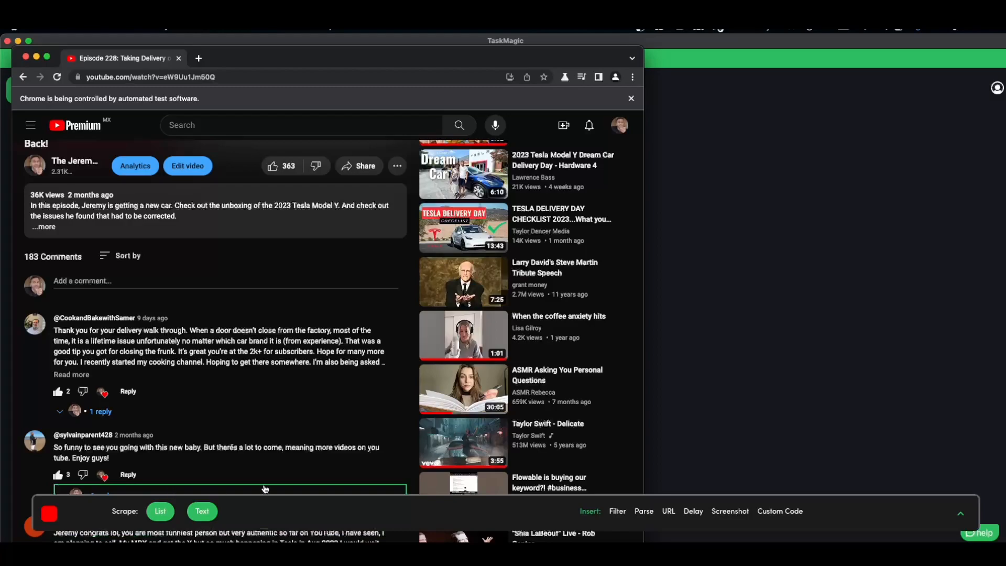
- Scrape two commenter usernames as a Text list into Column A
{"action": "left_click", "coordinate": [169, 513]}
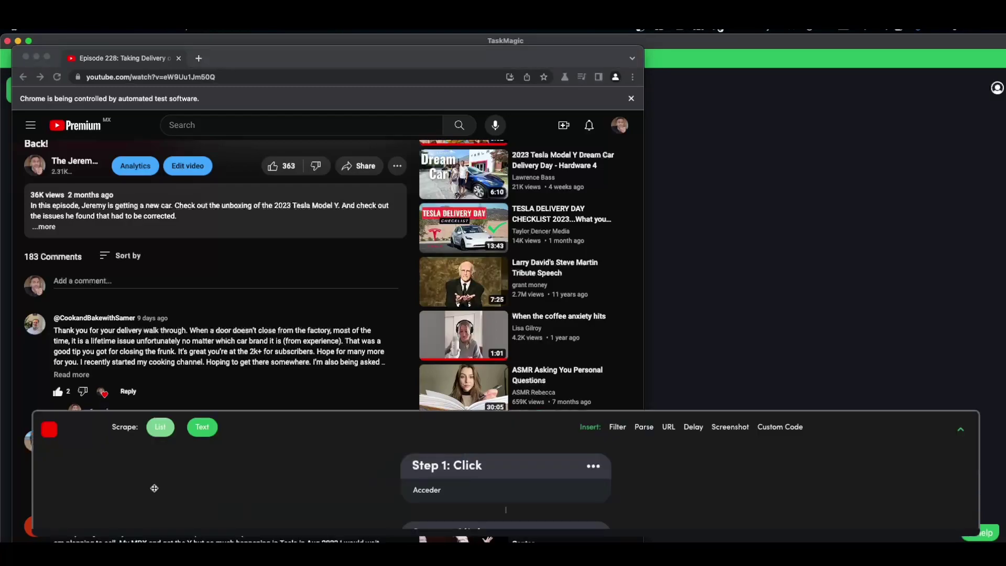
{"action": "left_click", "coordinate": [114, 318]}
{"action": "scroll", "coordinate": [114, 318], "scroll_direction": "down", "scroll_amount": 5}
{"action": "scroll", "coordinate": [96, 318], "scroll_direction": "up", "scroll_amount": 2}
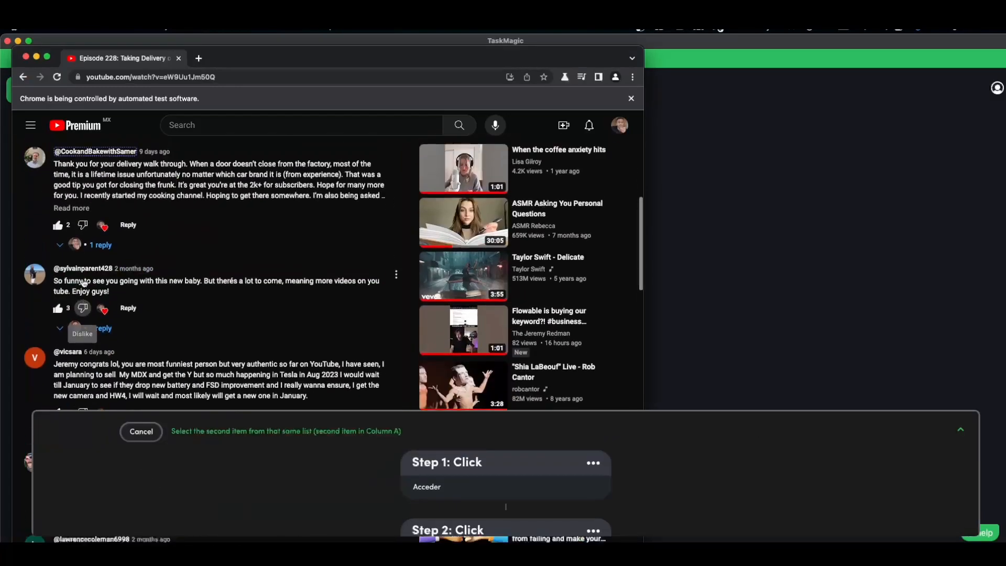
{"action": "left_click", "coordinate": [95, 317]}
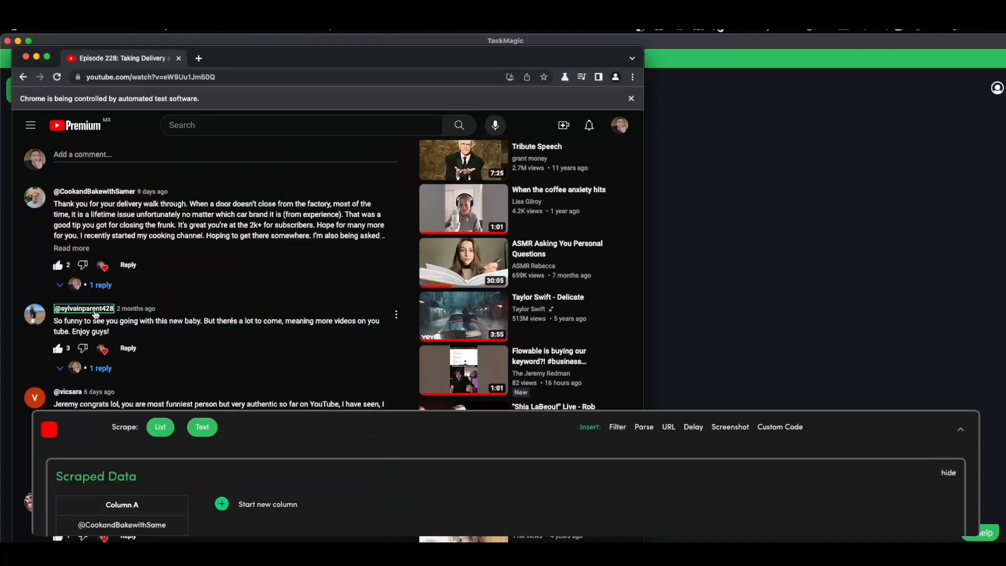
{"action": "left_click", "coordinate": [474, 486]}
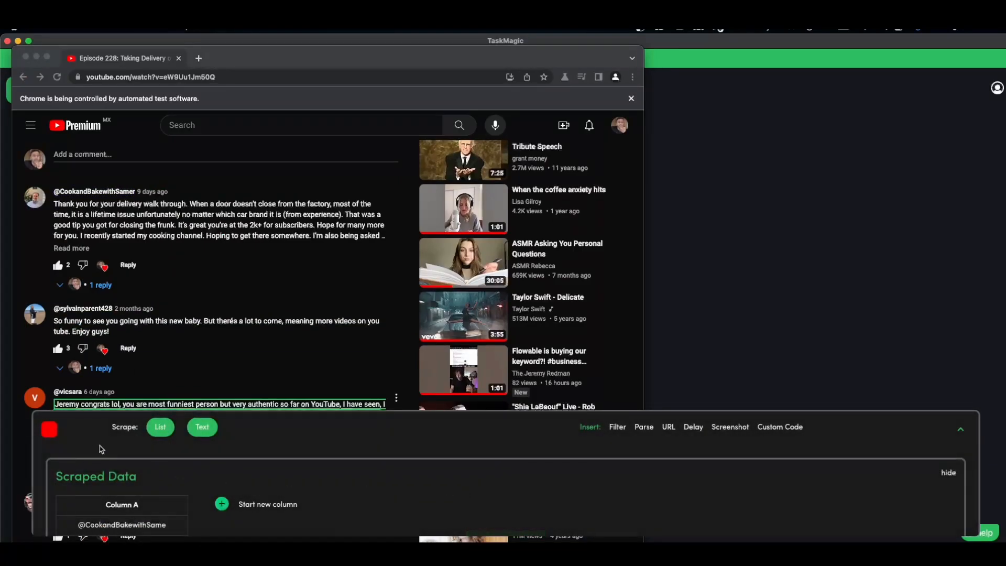
- Scrape the commenter usernames again as a URL list into Column B and stop recording
{"action": "left_click", "coordinate": [159, 428]}
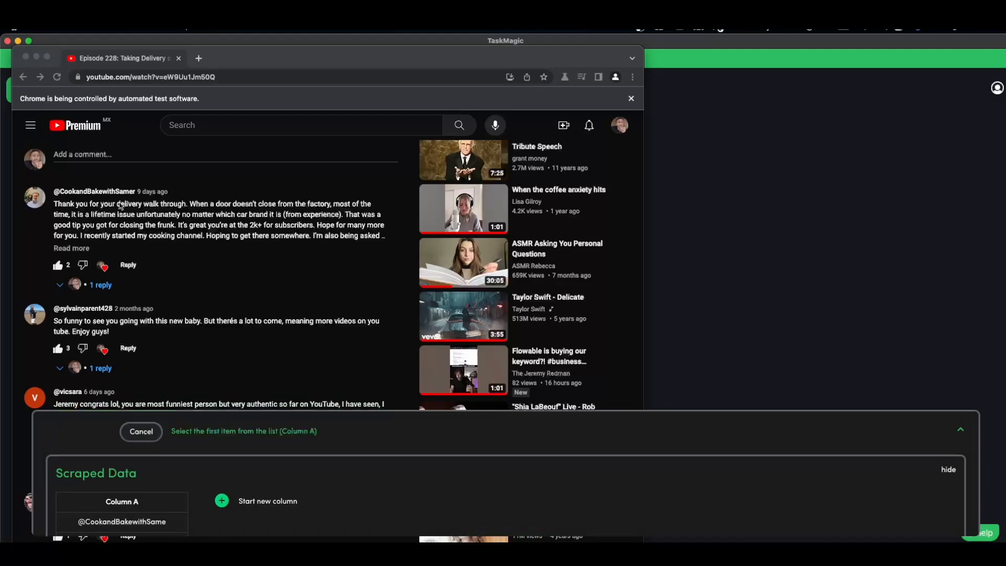
{"action": "left_click", "coordinate": [94, 192]}
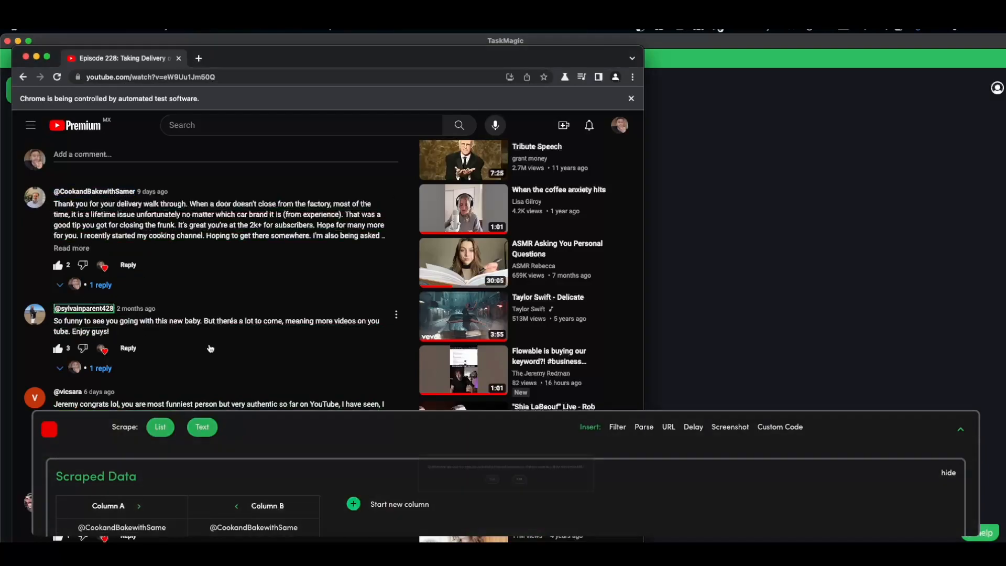
{"action": "left_click", "coordinate": [536, 487]}
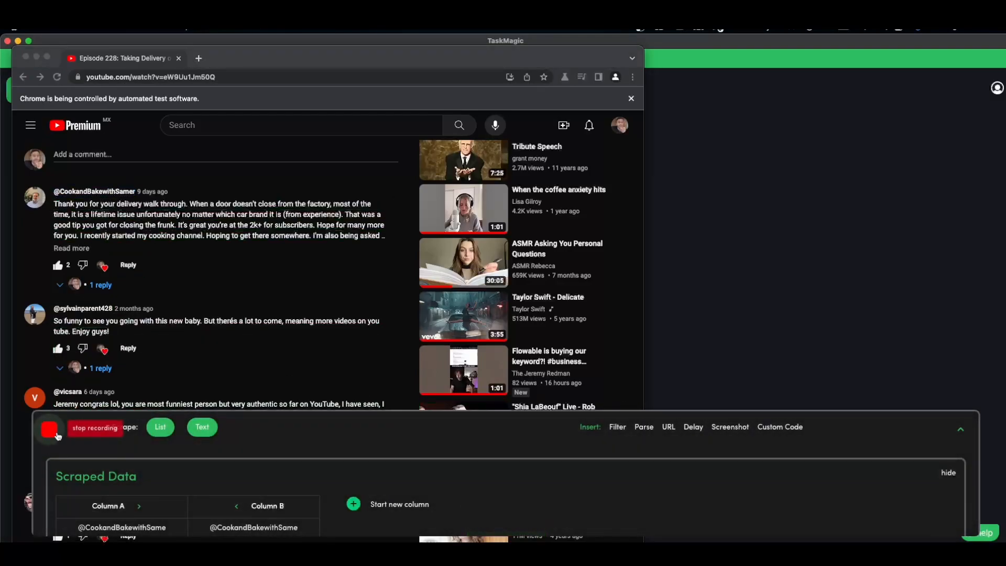
{"action": "left_click", "coordinate": [49, 431]}
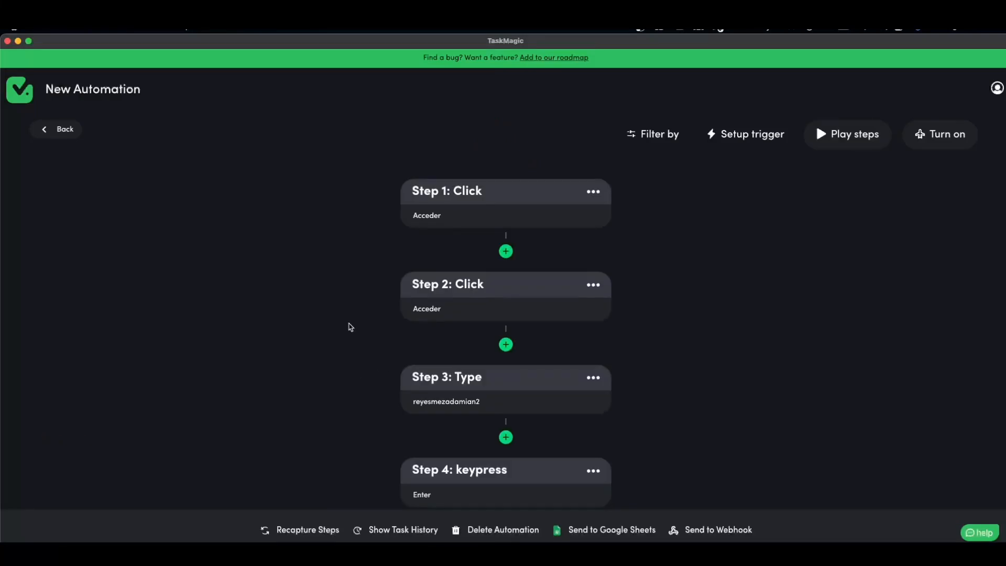
{"action": "scroll", "coordinate": [691, 398], "scroll_direction": "down", "scroll_amount": 10}
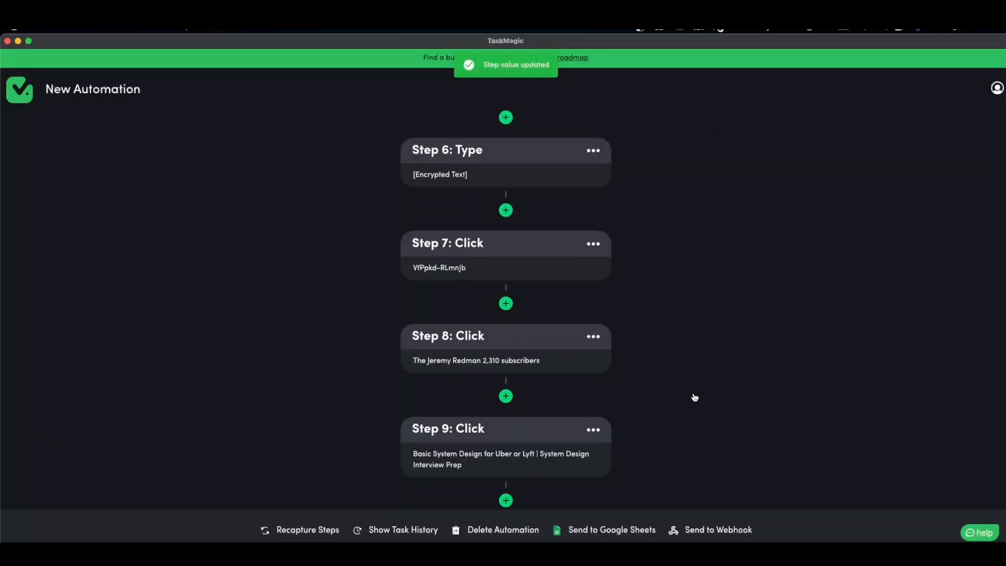
{"action": "scroll", "coordinate": [669, 358], "scroll_direction": "down", "scroll_amount": 3}
{"action": "scroll", "coordinate": [668, 359], "scroll_direction": "down", "scroll_amount": 1}
{"action": "left_click", "coordinate": [592, 225]}
{"action": "left_click", "coordinate": [595, 321]}
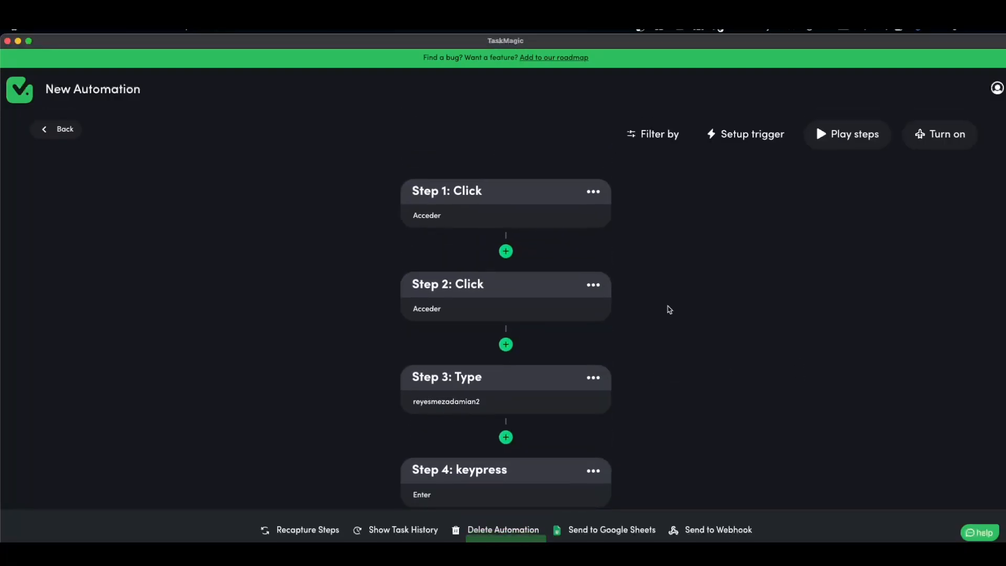
{"action": "scroll", "coordinate": [667, 307], "scroll_direction": "down", "scroll_amount": 2}
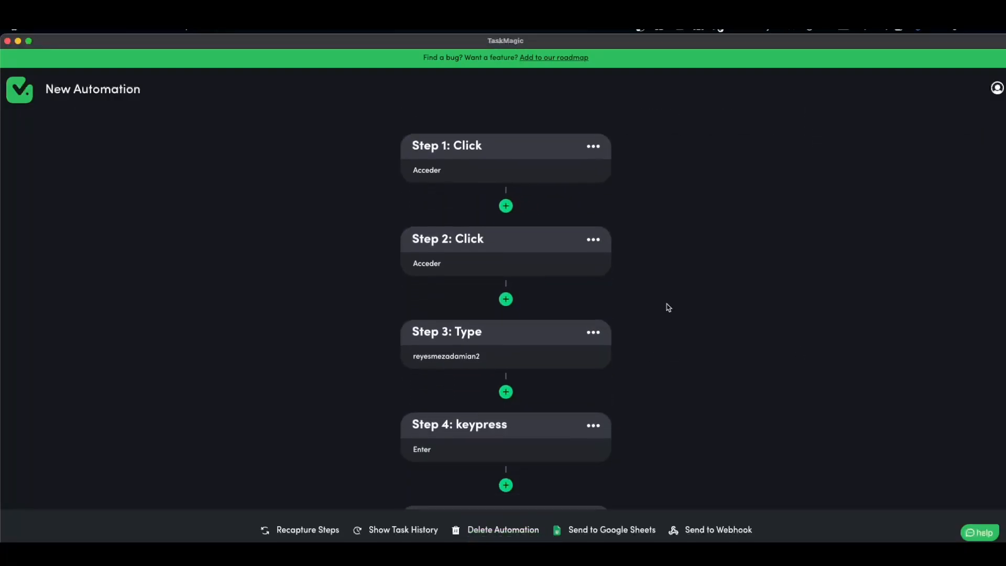
{"action": "scroll", "coordinate": [653, 314], "scroll_direction": "down", "scroll_amount": 3}
{"action": "scroll", "coordinate": [629, 330], "scroll_direction": "down", "scroll_amount": 2}
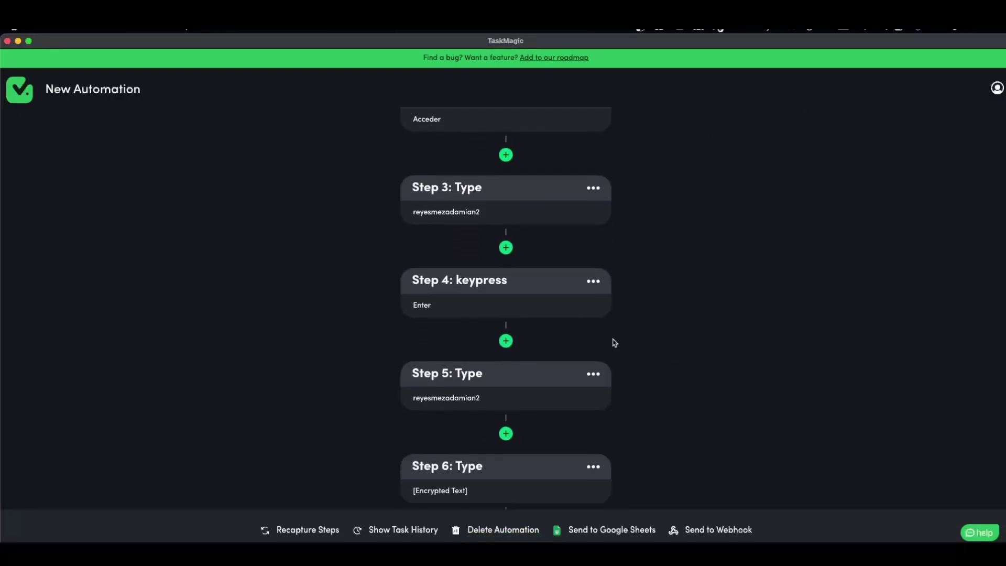
{"action": "left_click", "coordinate": [593, 465]}
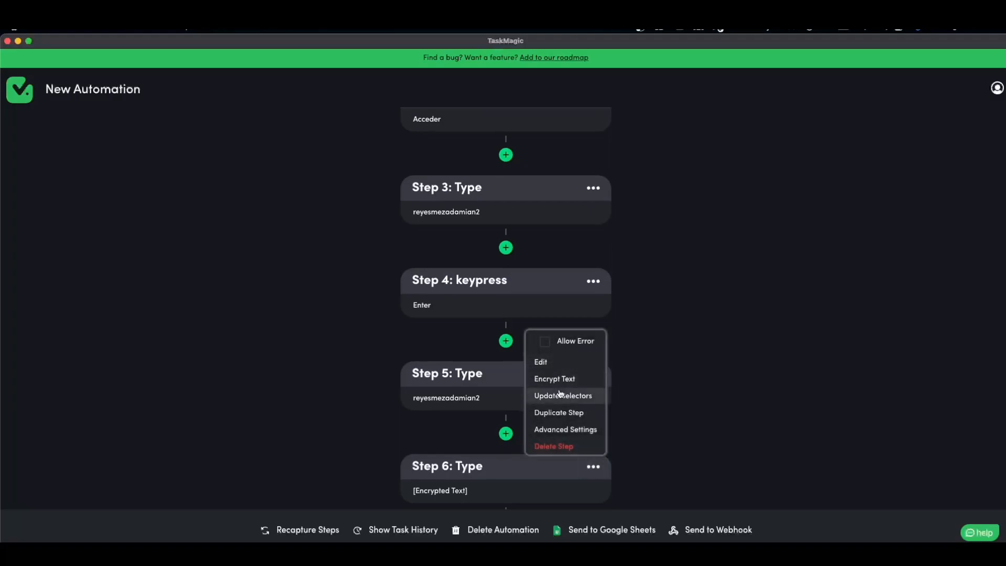
{"action": "left_click", "coordinate": [576, 380]}
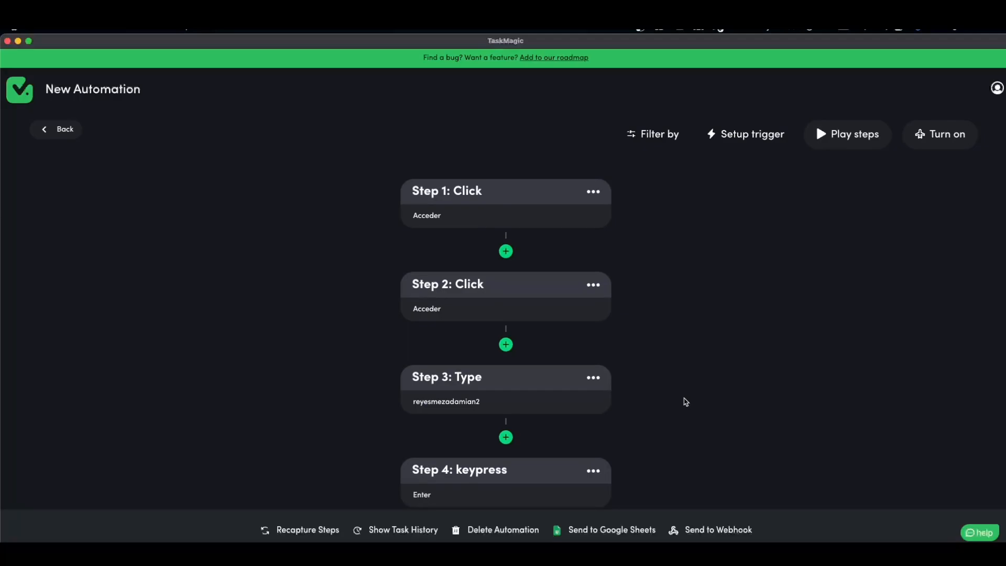
{"action": "left_click", "coordinate": [593, 378]}
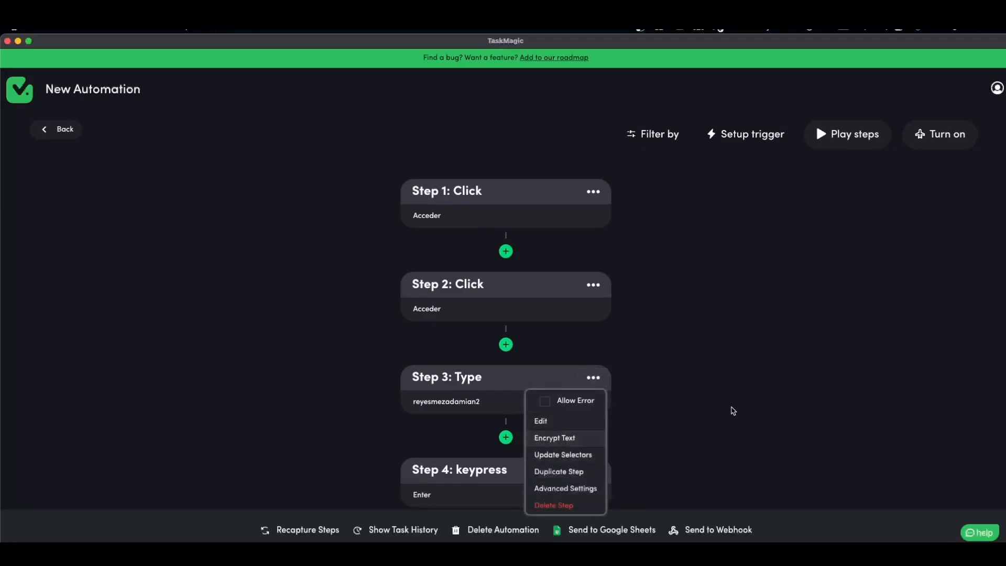
{"action": "left_click", "coordinate": [732, 411]}
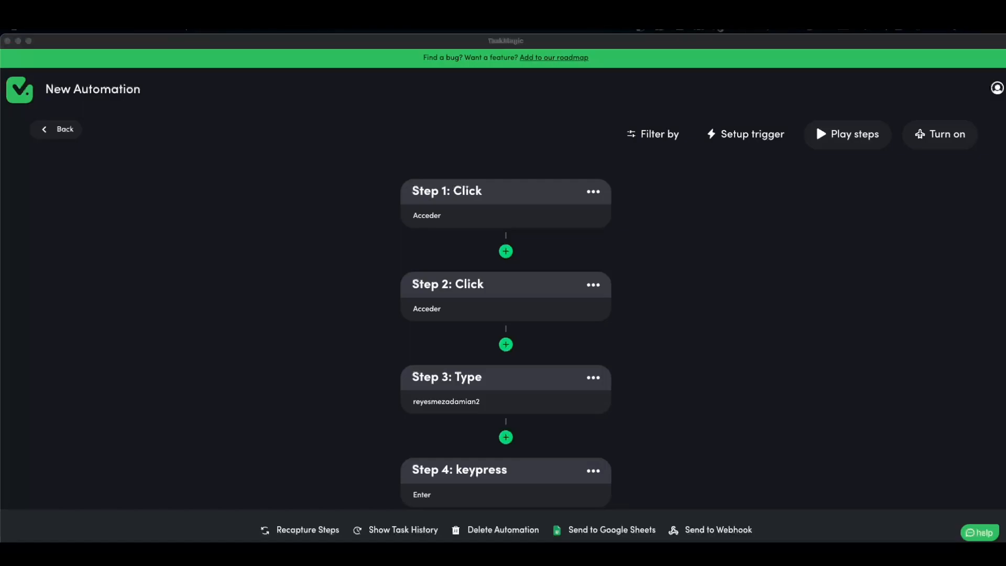
{"action": "scroll", "coordinate": [497, 251], "scroll_direction": "down", "scroll_amount": 1}
{"action": "scroll", "coordinate": [497, 252], "scroll_direction": "down", "scroll_amount": 5}
{"action": "scroll", "coordinate": [497, 251], "scroll_direction": "down", "scroll_amount": 3}
{"action": "scroll", "coordinate": [498, 251], "scroll_direction": "down", "scroll_amount": 2}
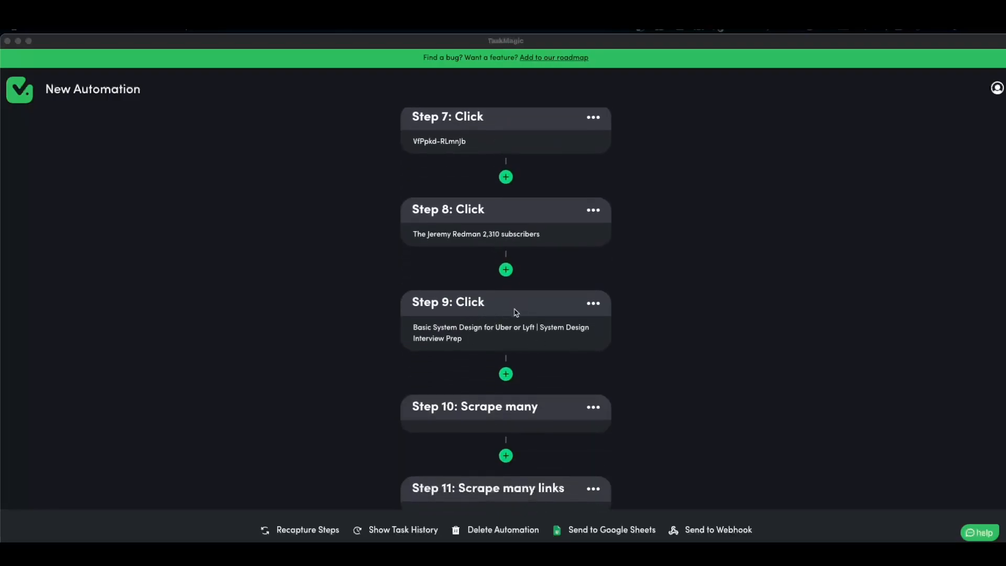
- Insert a URL navigate step after Step 8 with the pasted Episode 228 video address
{"action": "left_click", "coordinate": [506, 270]}
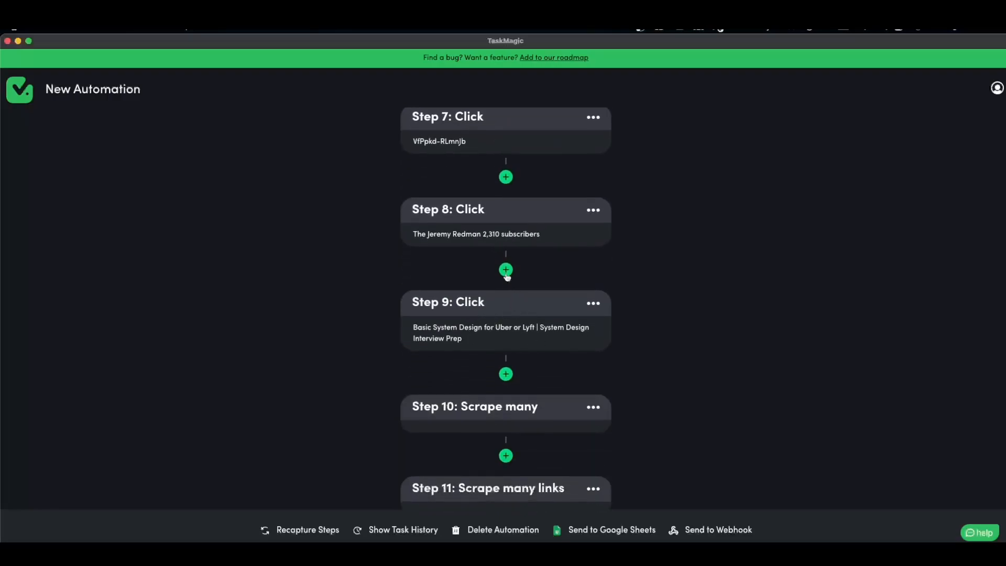
{"action": "left_click", "coordinate": [506, 272]}
{"action": "left_click", "coordinate": [472, 423]}
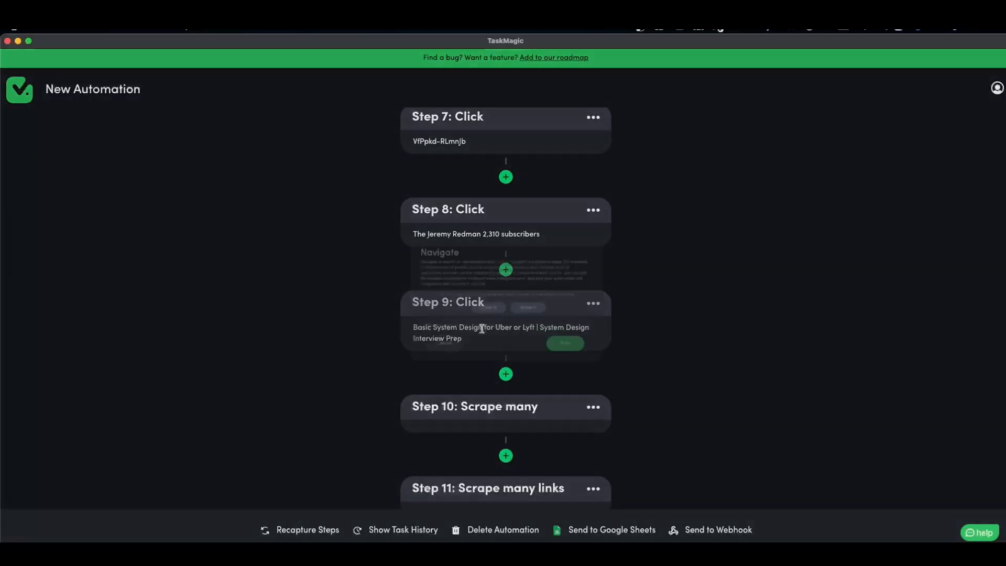
{"action": "left_click", "coordinate": [481, 345]}
{"action": "key", "text": "super+v"}
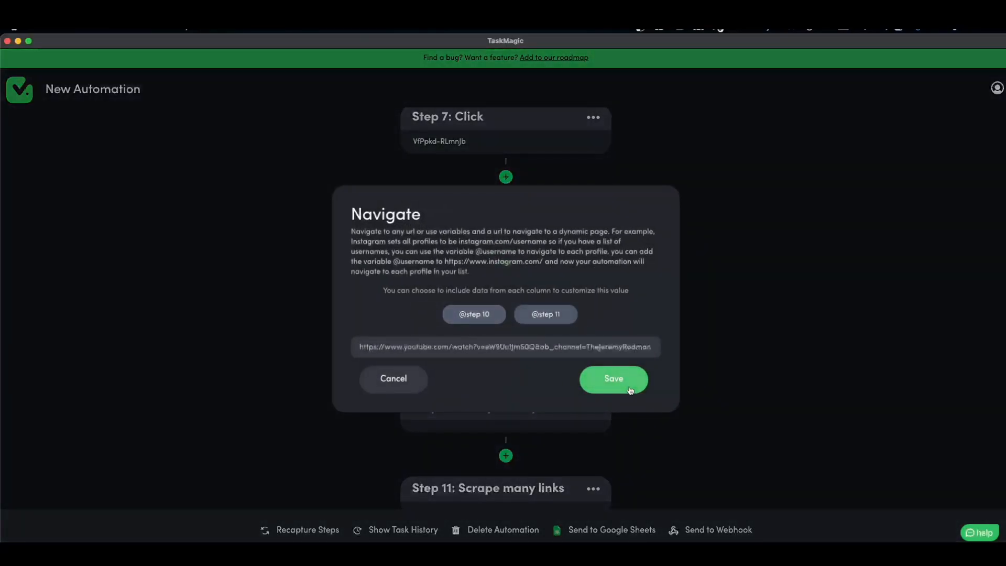
{"action": "left_click", "coordinate": [629, 390]}
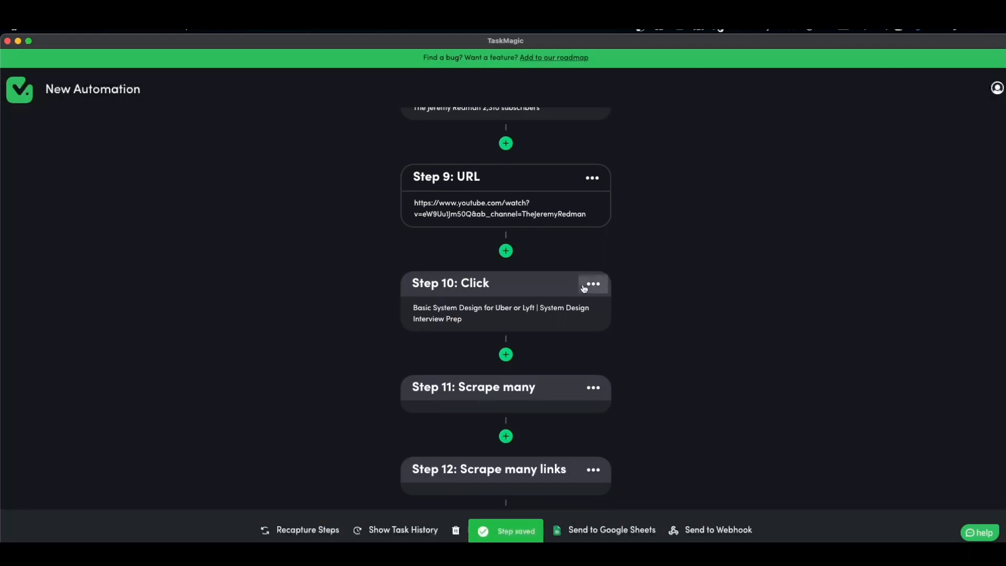
- Delete the Step 10 that clicked the Basic System Design video
{"action": "left_click", "coordinate": [583, 289]}
{"action": "left_click", "coordinate": [577, 378]}
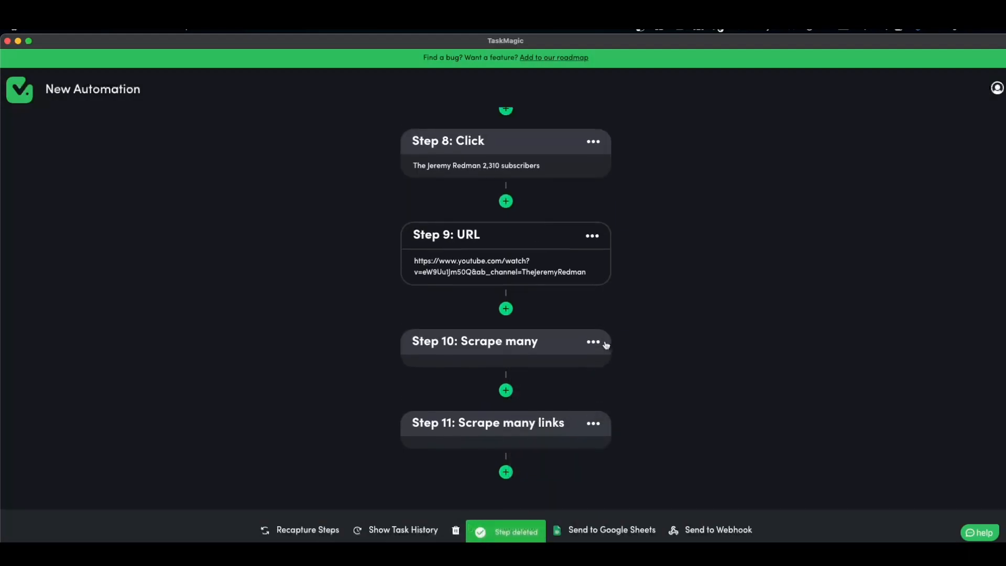
{"action": "scroll", "coordinate": [598, 342], "scroll_direction": "up", "scroll_amount": 1}
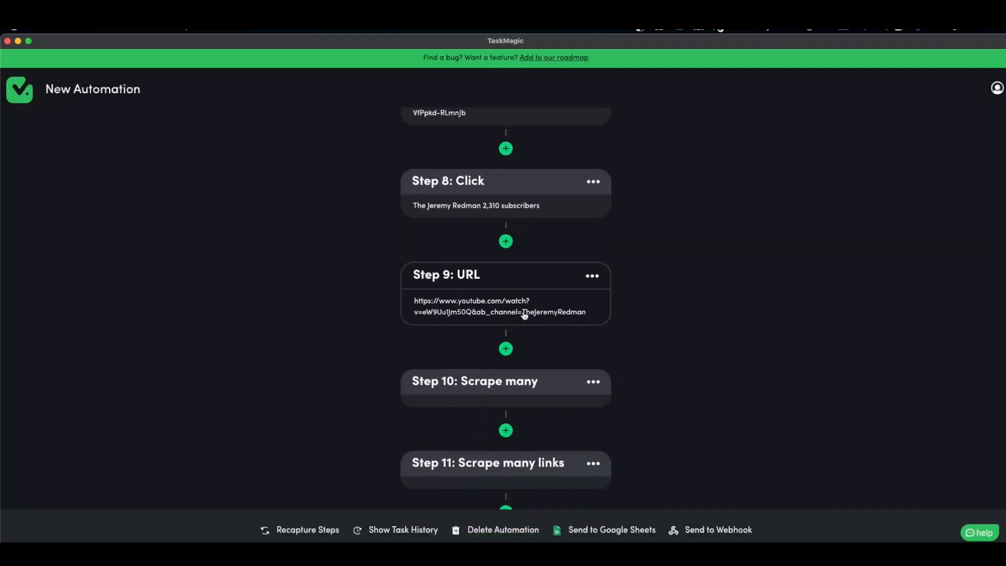
- Insert a Custom 'scroll down' step for 10 seconds after the URL step
{"action": "left_click", "coordinate": [505, 349]}
{"action": "scroll", "coordinate": [495, 354], "scroll_direction": "down", "scroll_amount": 4}
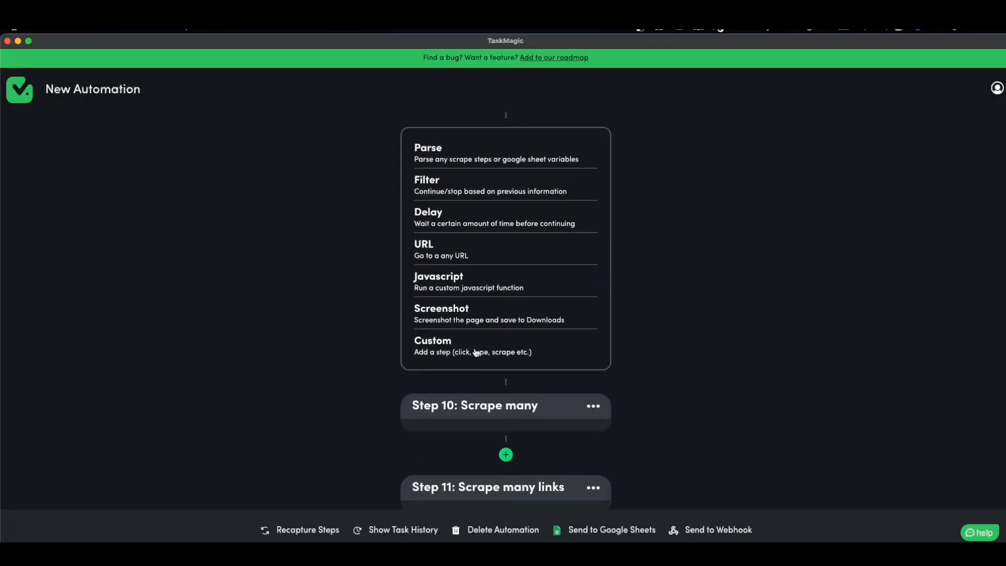
{"action": "left_click", "coordinate": [472, 348]}
{"action": "left_click", "coordinate": [558, 290]}
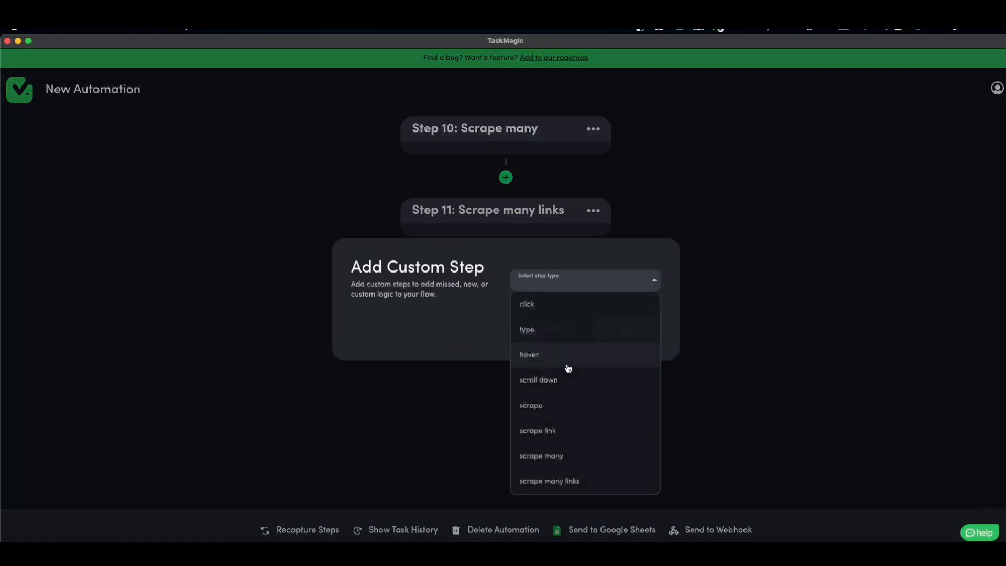
{"action": "left_click", "coordinate": [566, 384]}
{"action": "left_click", "coordinate": [557, 297]}
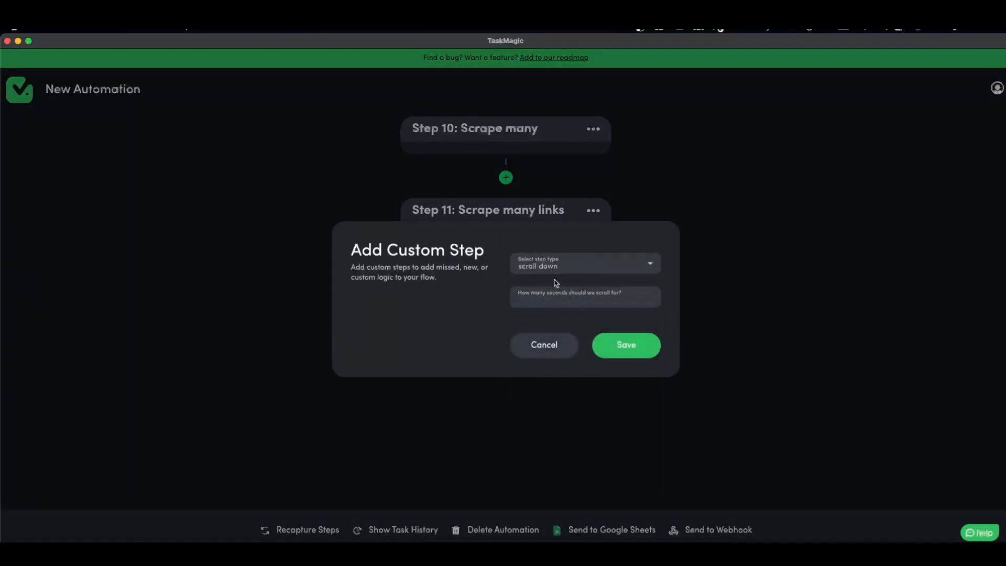
{"action": "left_click", "coordinate": [657, 351]}
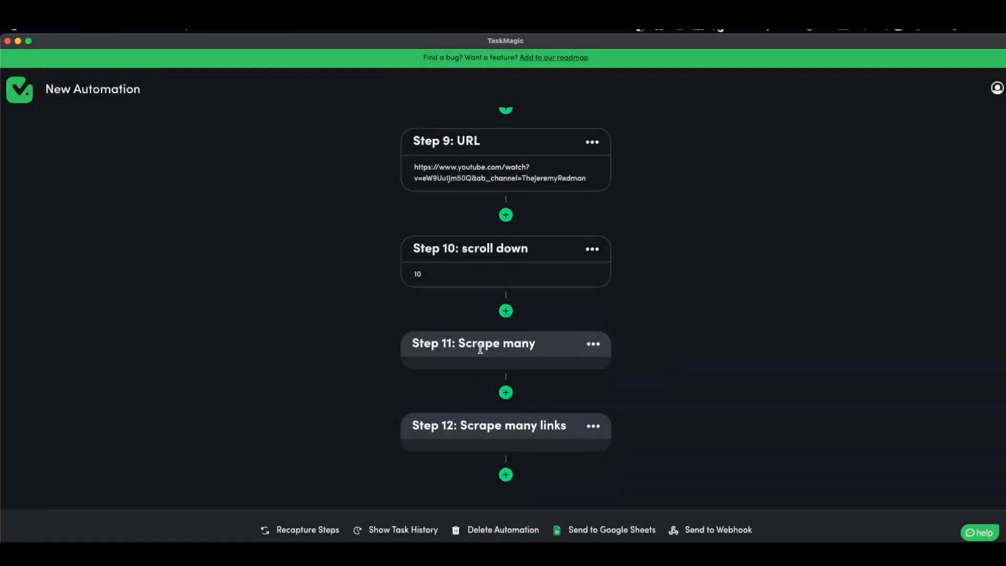
- Insert a Delay step of 0.3 minutes after the scroll-down step
{"action": "left_click", "coordinate": [505, 311]}
{"action": "scroll", "coordinate": [503, 357], "scroll_direction": "down", "scroll_amount": 3}
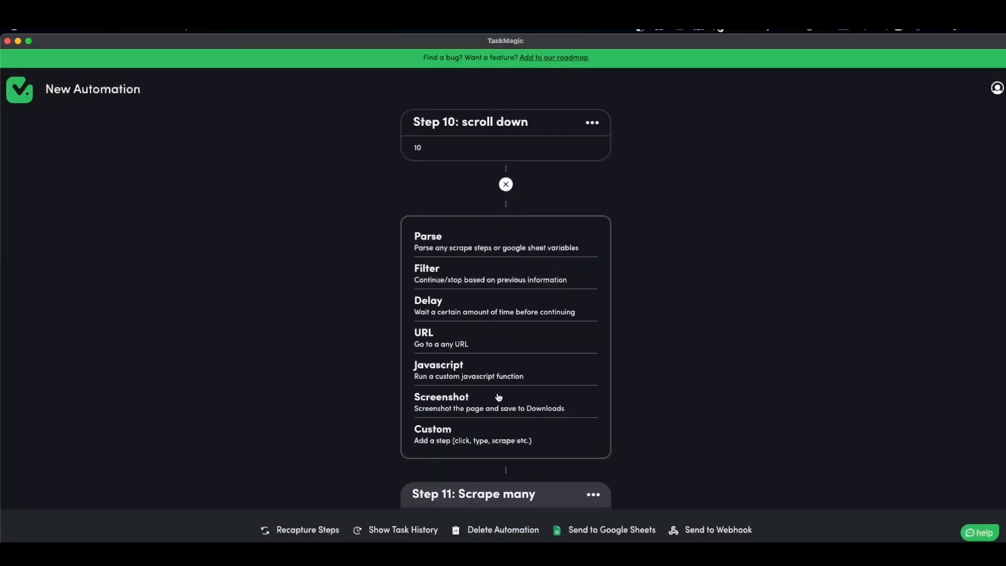
{"action": "left_click", "coordinate": [467, 311]}
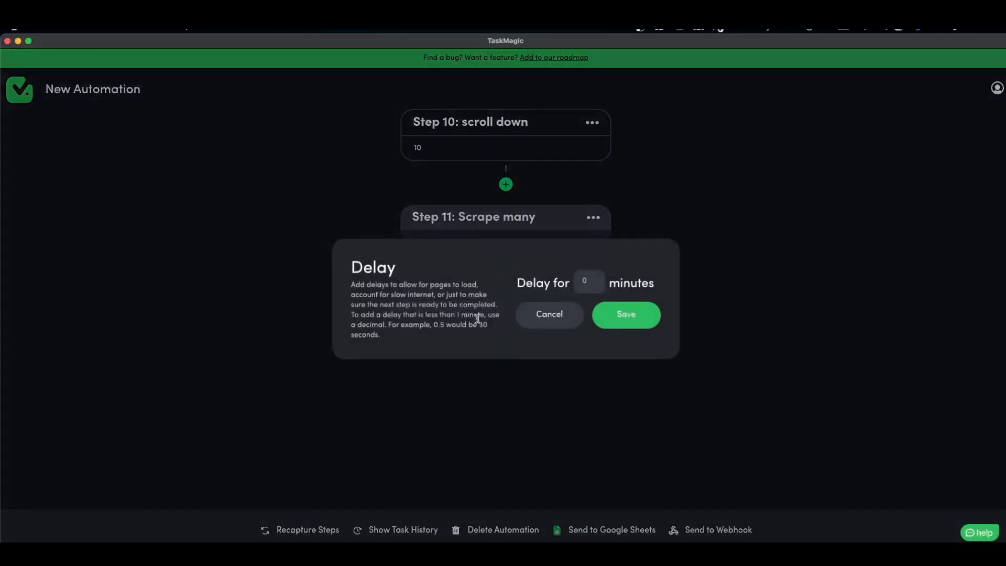
{"action": "key", "text": "BackSpace"}
{"action": "type", "text": ".3"}
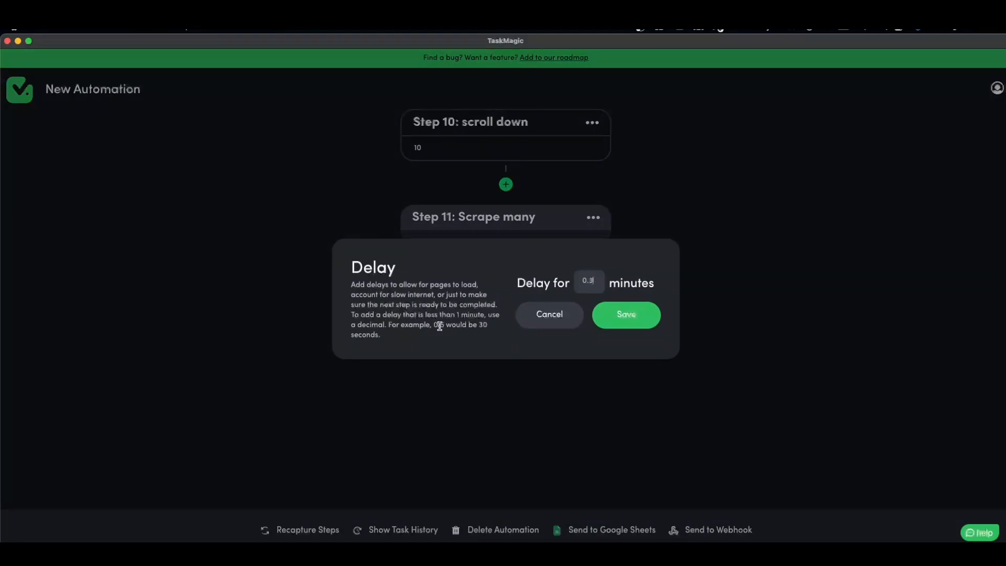
{"action": "left_click", "coordinate": [626, 315]}
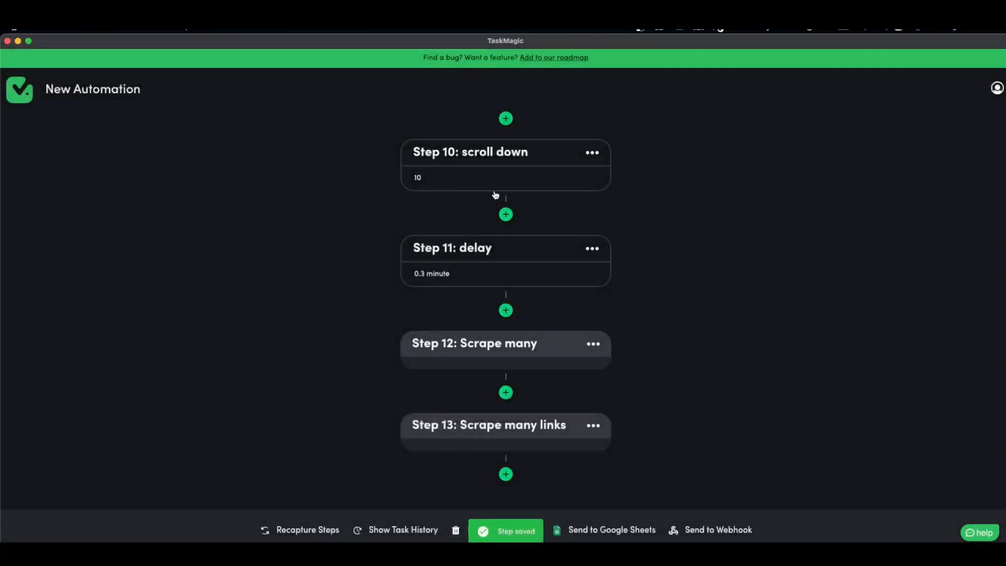
{"action": "scroll", "coordinate": [550, 208], "scroll_direction": "up", "scroll_amount": 2}
{"action": "scroll", "coordinate": [550, 207], "scroll_direction": "up", "scroll_amount": 3}
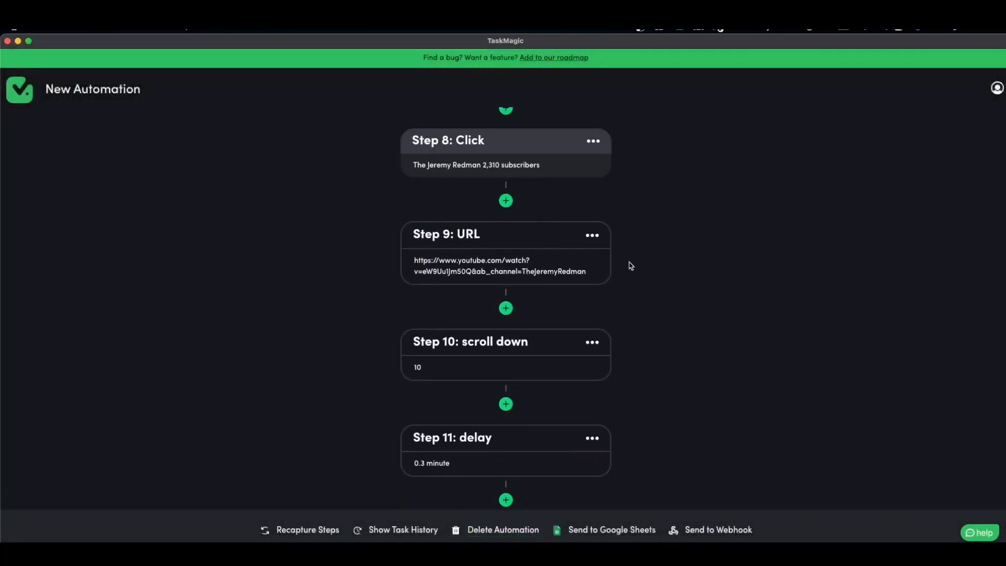
{"action": "scroll", "coordinate": [629, 266], "scroll_direction": "up", "scroll_amount": 2}
{"action": "scroll", "coordinate": [628, 265], "scroll_direction": "up", "scroll_amount": 1}
{"action": "scroll", "coordinate": [628, 266], "scroll_direction": "up", "scroll_amount": 2}
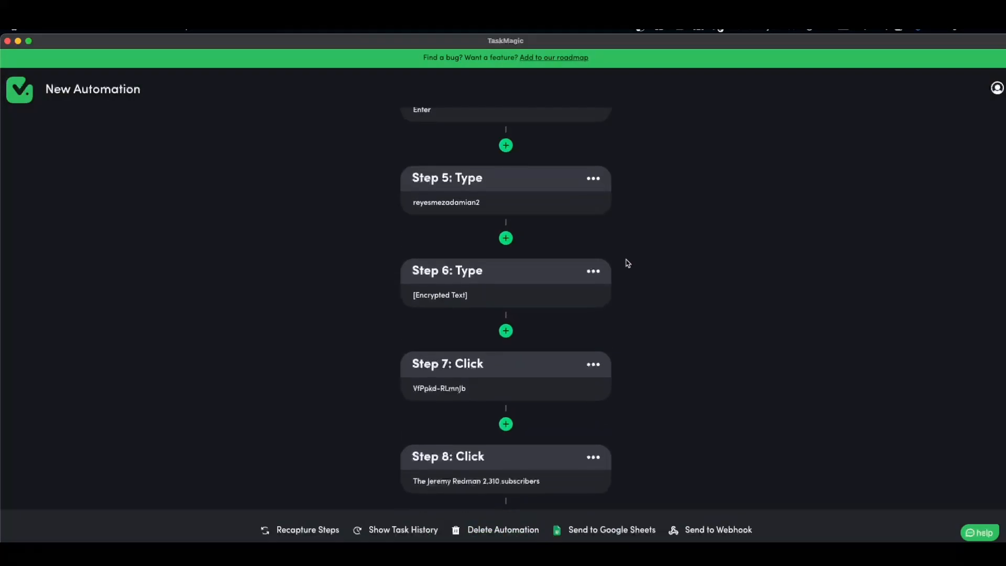
{"action": "scroll", "coordinate": [626, 264], "scroll_direction": "down", "scroll_amount": 1}
{"action": "scroll", "coordinate": [620, 294], "scroll_direction": "up", "scroll_amount": 1}
{"action": "scroll", "coordinate": [584, 303], "scroll_direction": "up", "scroll_amount": 4}
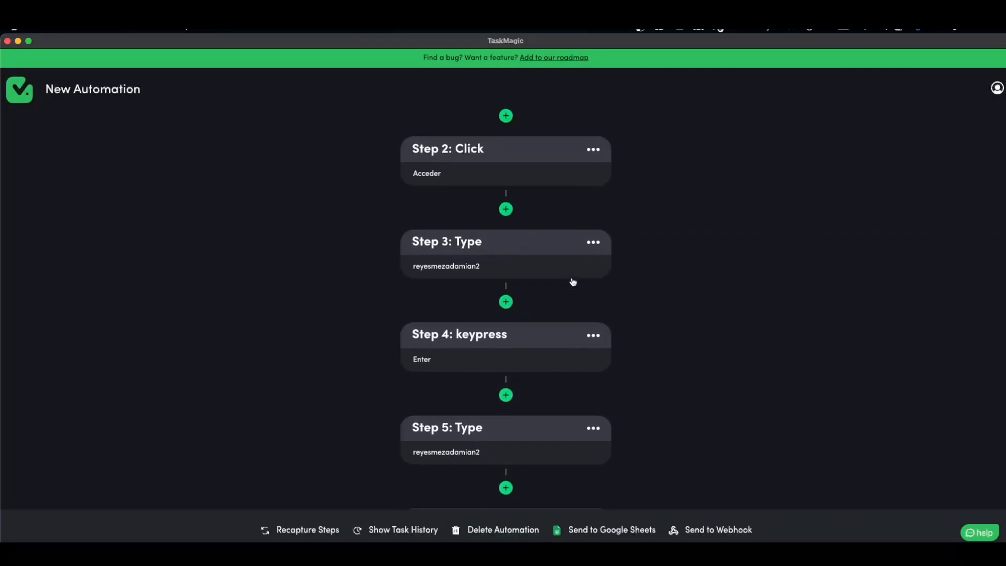
{"action": "scroll", "coordinate": [573, 281], "scroll_direction": "up", "scroll_amount": 2}
- Tick Allow Error in the options of Steps 1, 2 and 3
{"action": "left_click", "coordinate": [593, 186]}
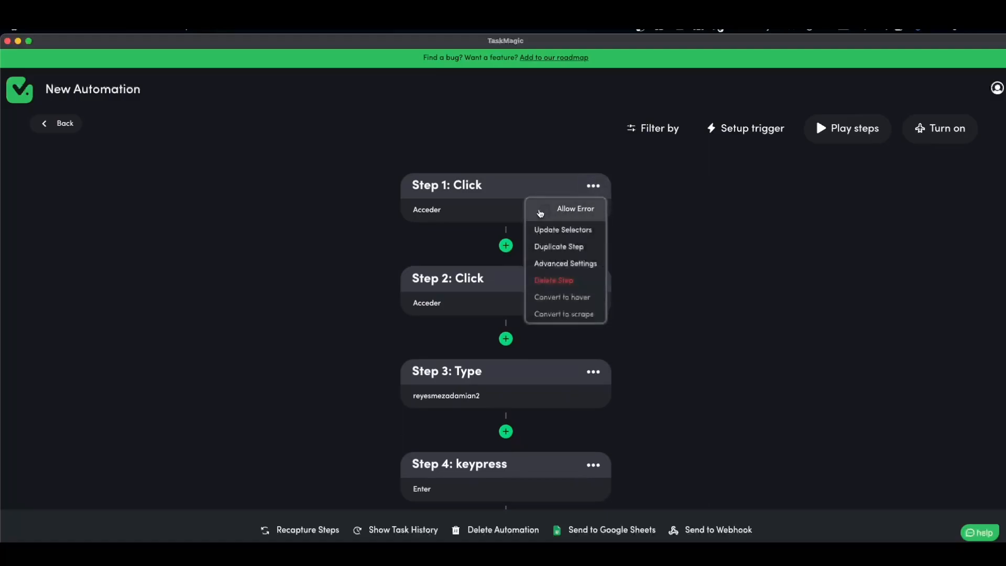
{"action": "left_click", "coordinate": [545, 214]}
{"action": "left_click", "coordinate": [625, 284]}
{"action": "left_click", "coordinate": [593, 278]}
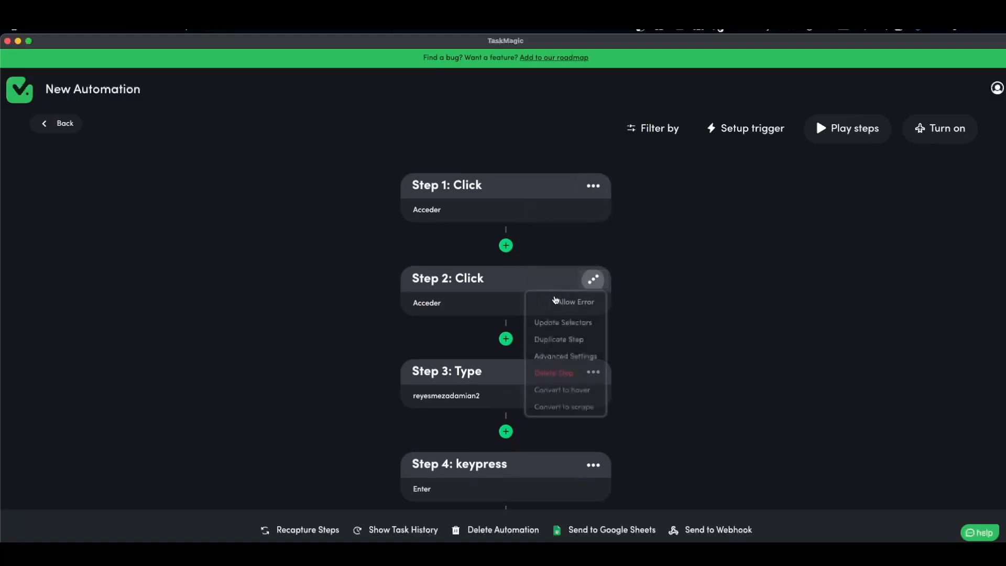
{"action": "left_click", "coordinate": [544, 307]}
{"action": "left_click", "coordinate": [639, 325]}
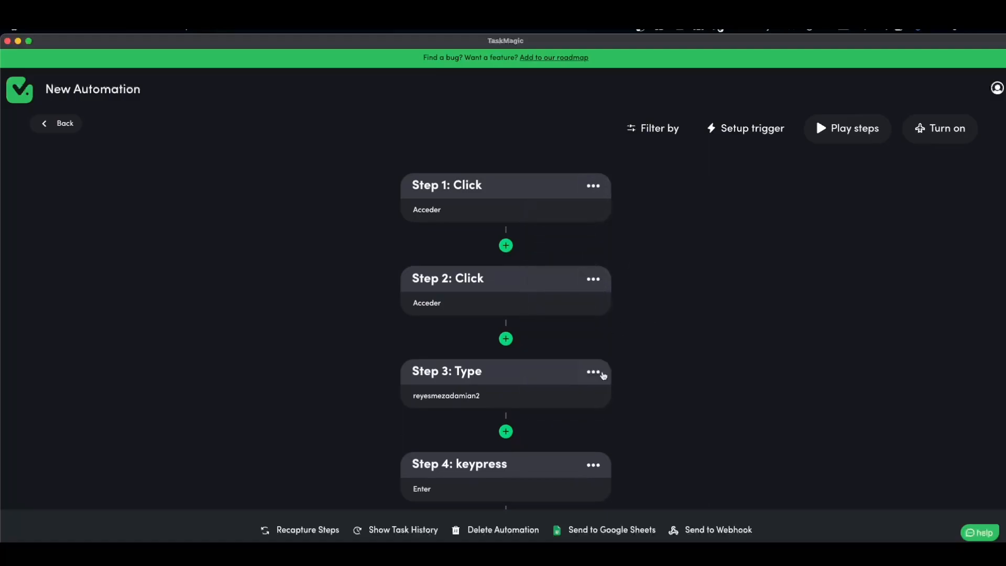
{"action": "left_click", "coordinate": [595, 372]}
{"action": "left_click", "coordinate": [544, 396]}
{"action": "scroll", "coordinate": [665, 333], "scroll_direction": "down", "scroll_amount": 2}
- Tick Allow Error in the options of Steps 4 through 7
{"action": "left_click", "coordinate": [665, 333]}
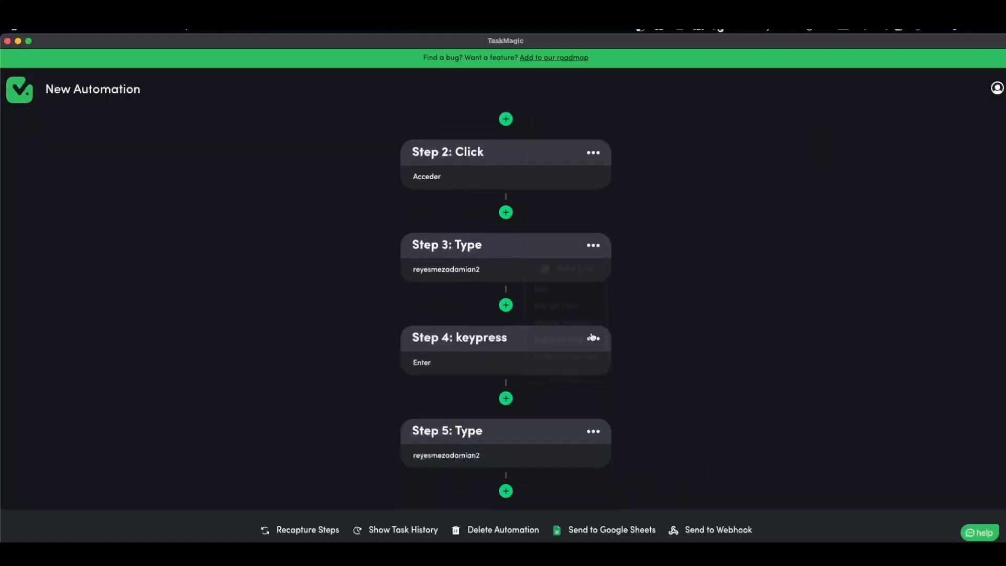
{"action": "left_click", "coordinate": [594, 337]}
{"action": "left_click", "coordinate": [545, 361]}
{"action": "left_click", "coordinate": [651, 399]}
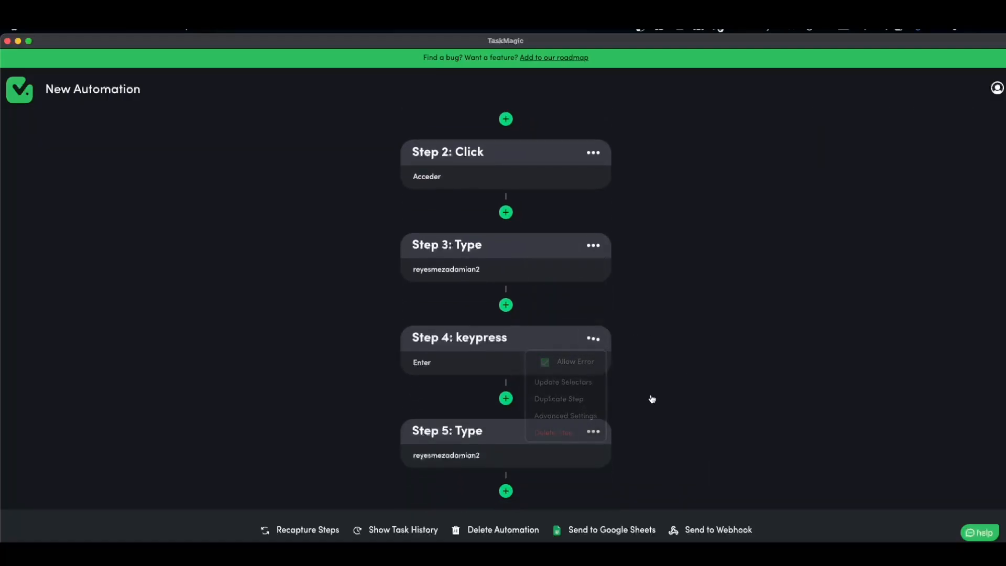
{"action": "scroll", "coordinate": [652, 399], "scroll_direction": "down", "scroll_amount": 2}
{"action": "left_click", "coordinate": [593, 367]}
{"action": "left_click", "coordinate": [545, 390]}
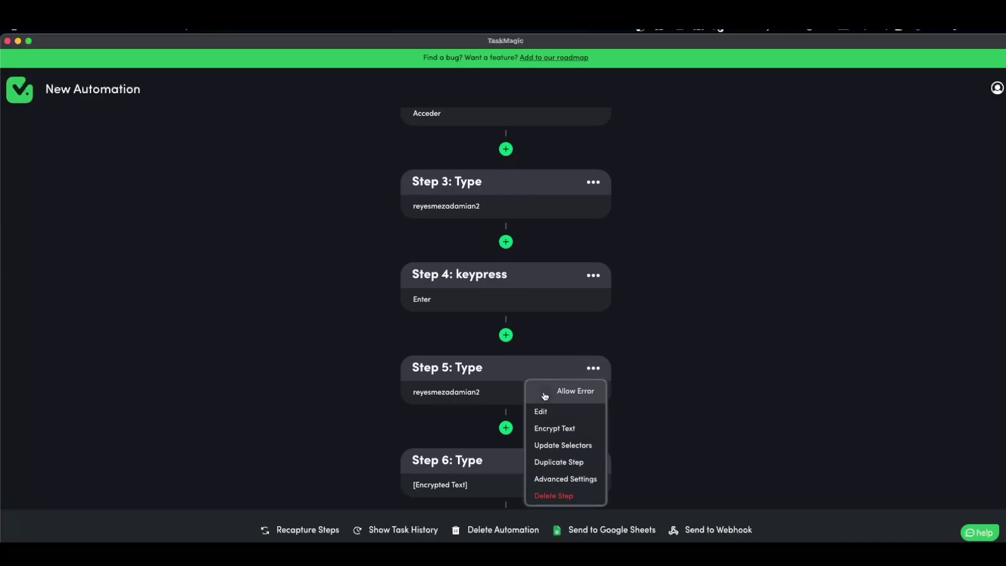
{"action": "left_click", "coordinate": [687, 424]}
{"action": "scroll", "coordinate": [688, 424], "scroll_direction": "down", "scroll_amount": 2}
{"action": "left_click", "coordinate": [593, 396]}
{"action": "left_click", "coordinate": [544, 419]}
{"action": "scroll", "coordinate": [698, 412], "scroll_direction": "down", "scroll_amount": 2}
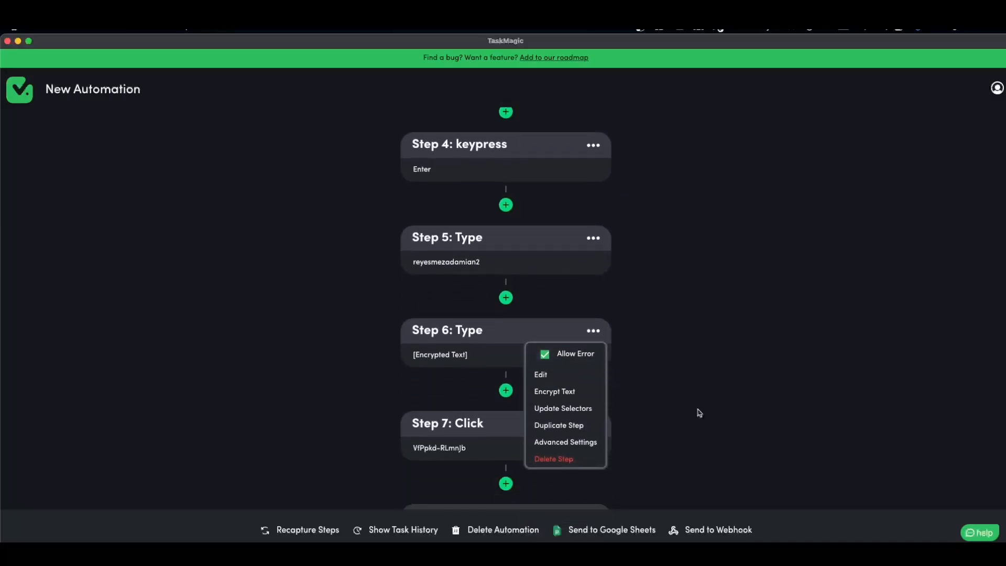
{"action": "scroll", "coordinate": [698, 413], "scroll_direction": "down", "scroll_amount": 2}
{"action": "left_click", "coordinate": [684, 404]}
{"action": "left_click", "coordinate": [593, 364]}
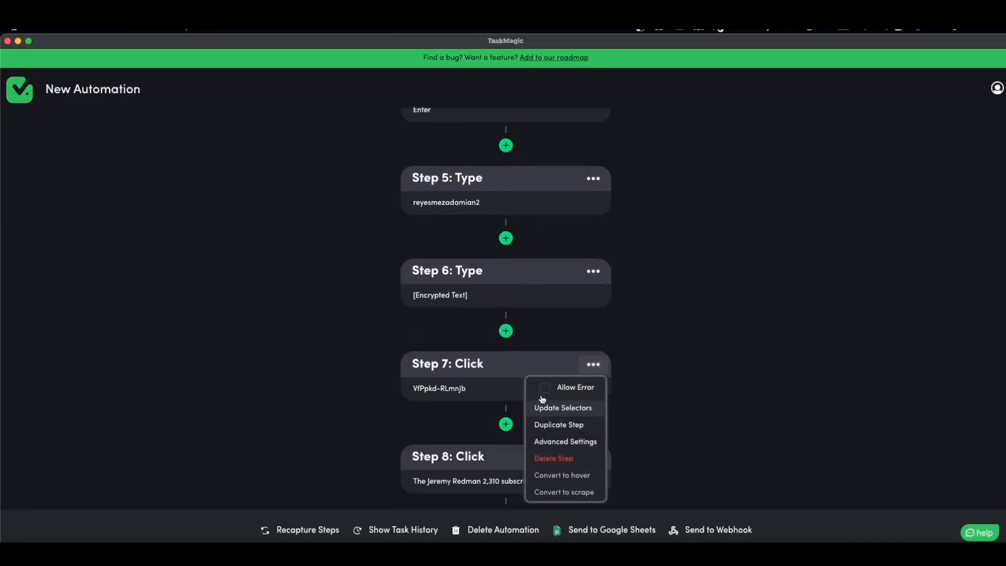
{"action": "left_click", "coordinate": [544, 388]}
{"action": "left_click", "coordinate": [723, 387]}
{"action": "scroll", "coordinate": [722, 387], "scroll_direction": "up", "scroll_amount": 5}
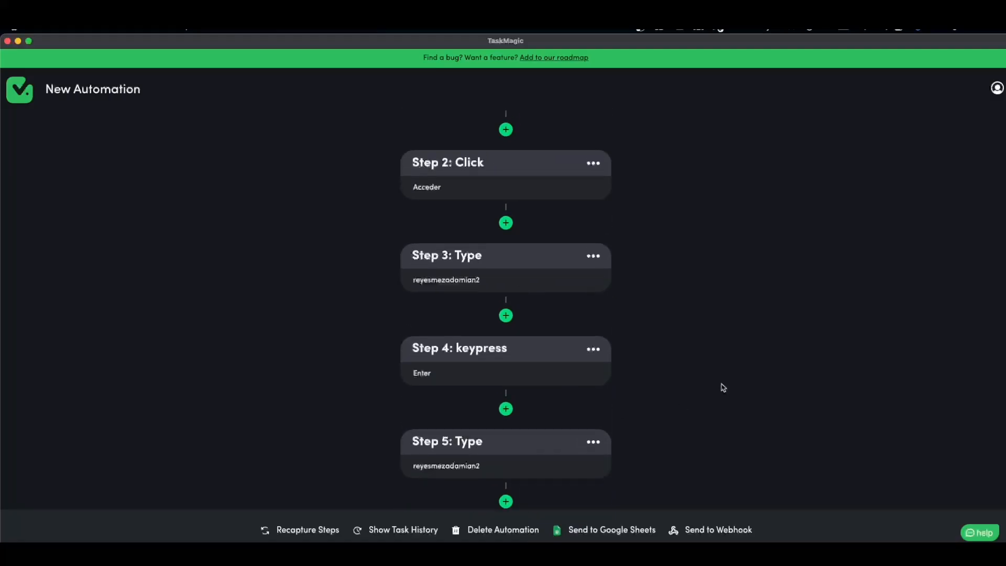
{"action": "scroll", "coordinate": [722, 388], "scroll_direction": "up", "scroll_amount": 3}
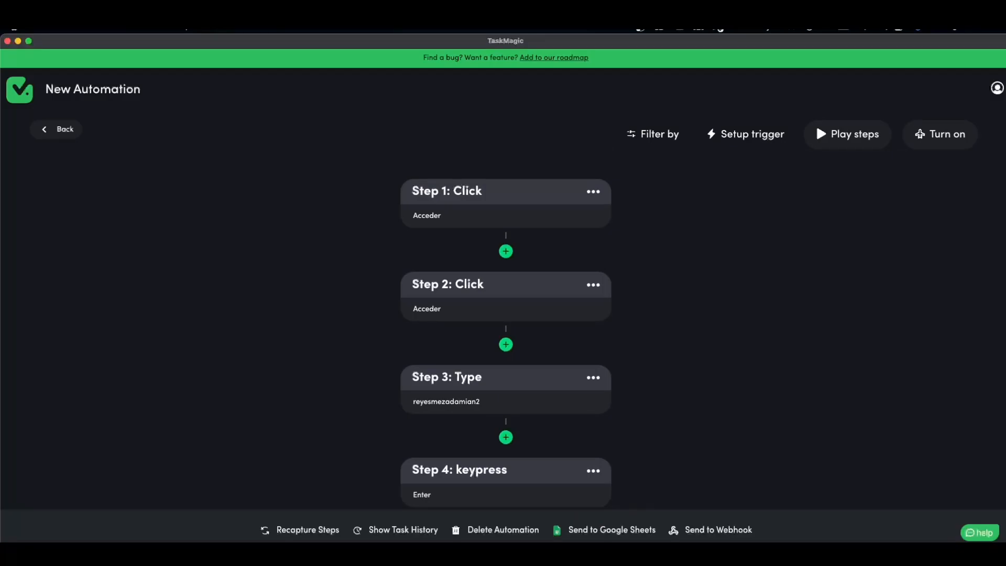
- Connect Google Sheets with the pasted spreadsheet URL, choose the VIDEO worksheet, and confirm 'Looks good'
{"action": "left_click", "coordinate": [636, 531]}
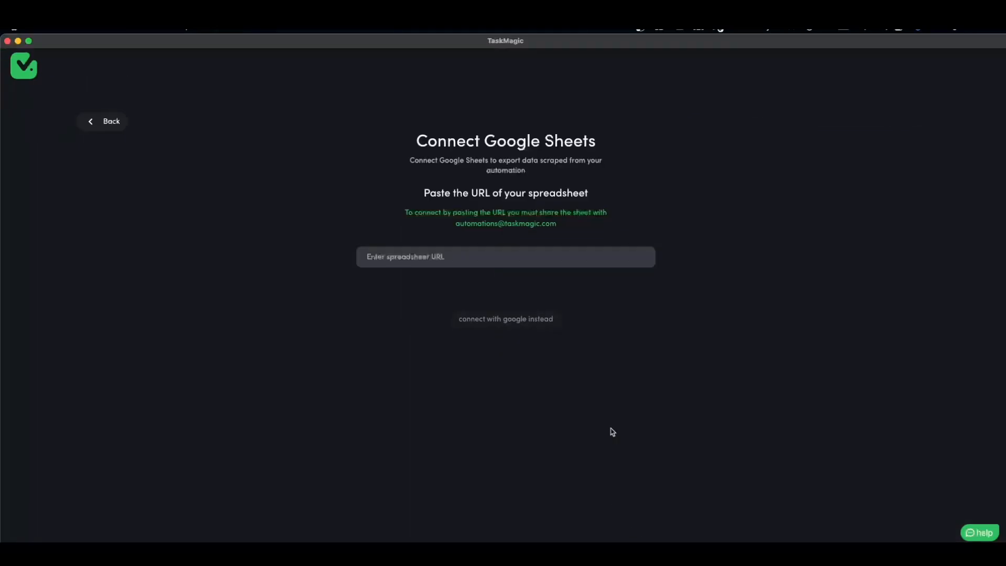
{"action": "left_click", "coordinate": [557, 261]}
{"action": "key", "text": "super+v"}
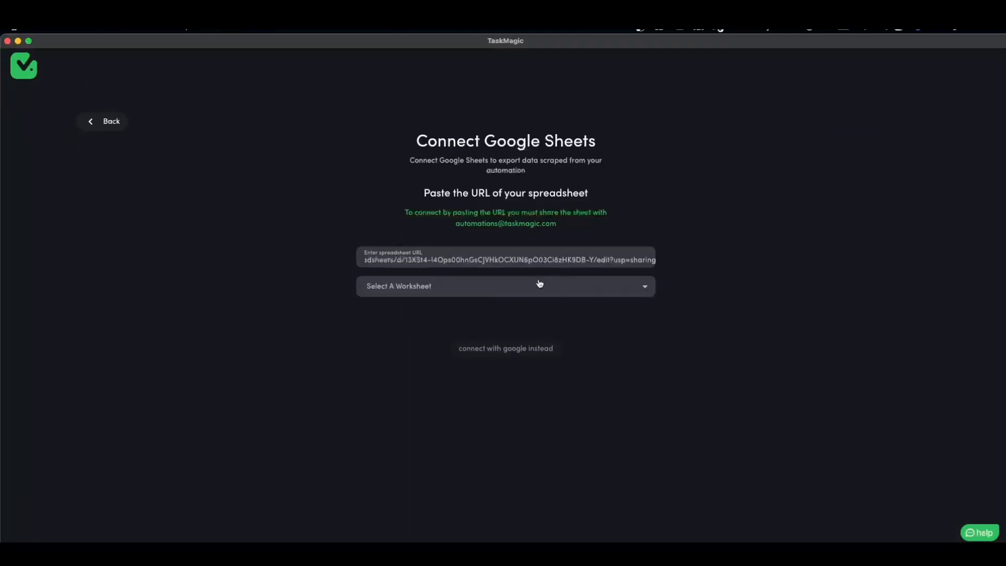
{"action": "left_click", "coordinate": [539, 285]}
{"action": "left_click", "coordinate": [399, 362]}
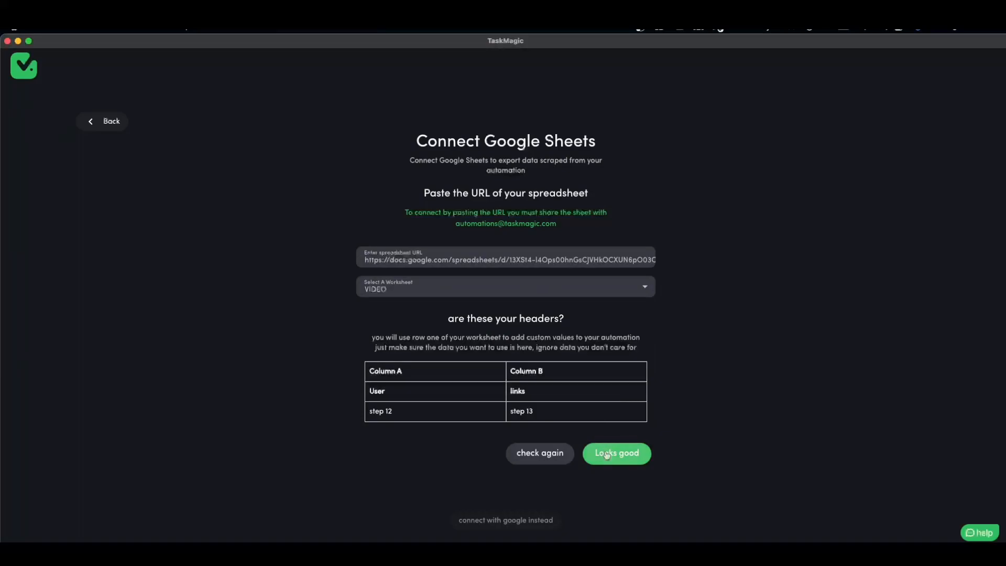
{"action": "left_click", "coordinate": [605, 455]}
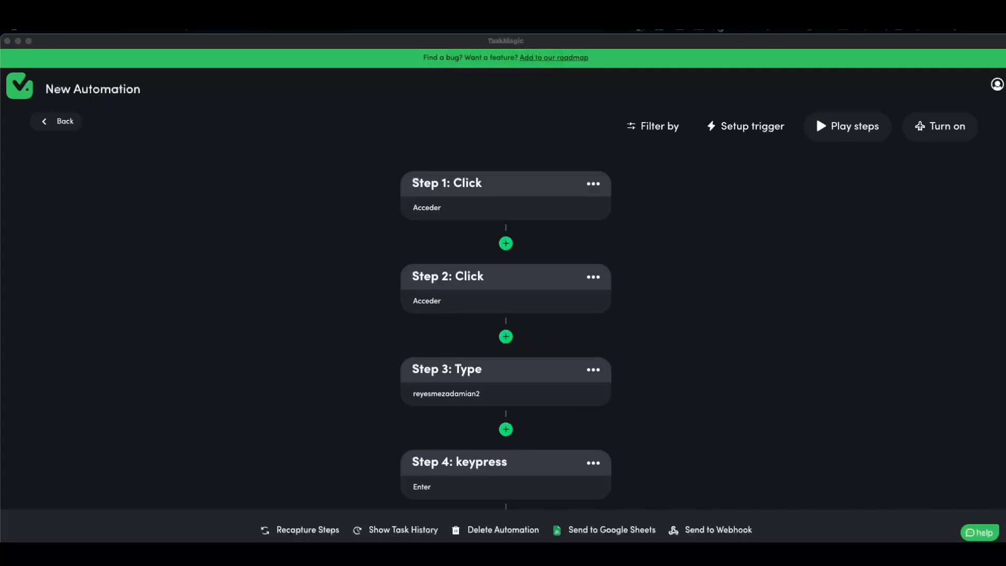
- Play the automation's steps and move the automated Chrome window aside while it runs
{"action": "left_click", "coordinate": [851, 131]}
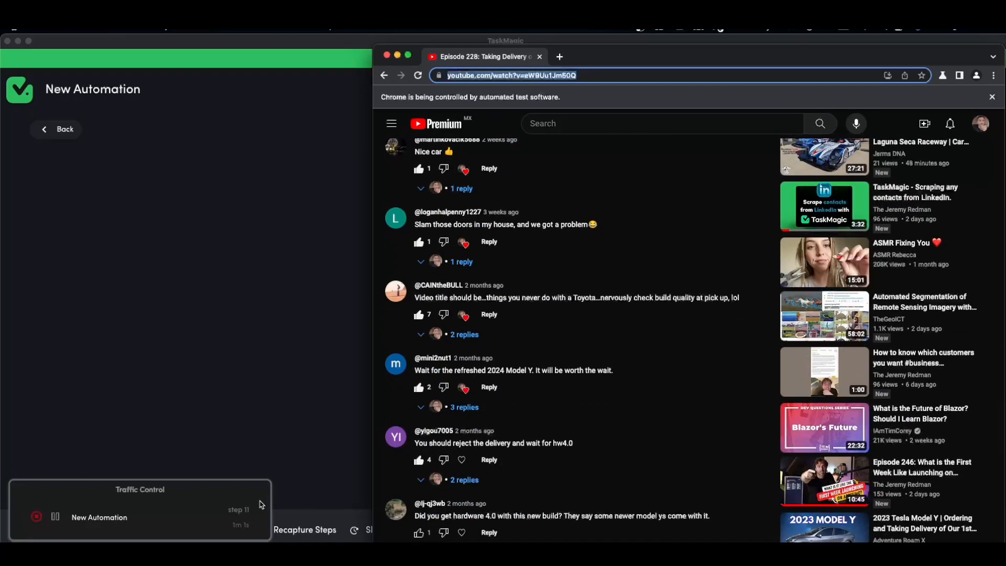
{"action": "mouse_move", "coordinate": [639, 61]}
{"action": "left_mouse_down"}
{"action": "mouse_move", "coordinate": [749, 64]}
{"action": "mouse_move", "coordinate": [615, 65]}
{"action": "left_mouse_up"}
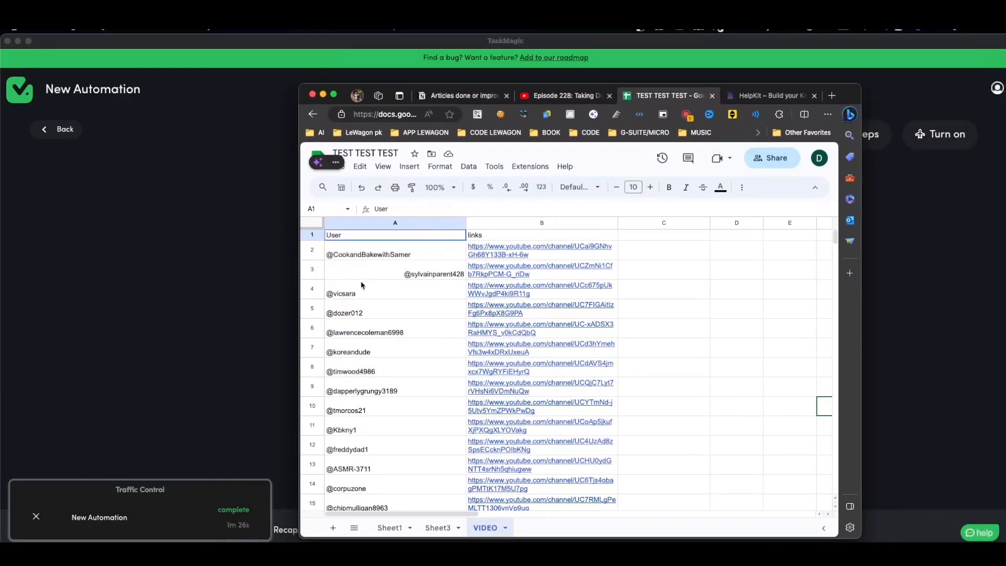
{"action": "scroll", "coordinate": [514, 319], "scroll_direction": "down", "scroll_amount": 5}
{"action": "scroll", "coordinate": [518, 326], "scroll_direction": "down", "scroll_amount": 5}
{"action": "scroll", "coordinate": [525, 337], "scroll_direction": "down", "scroll_amount": 5}
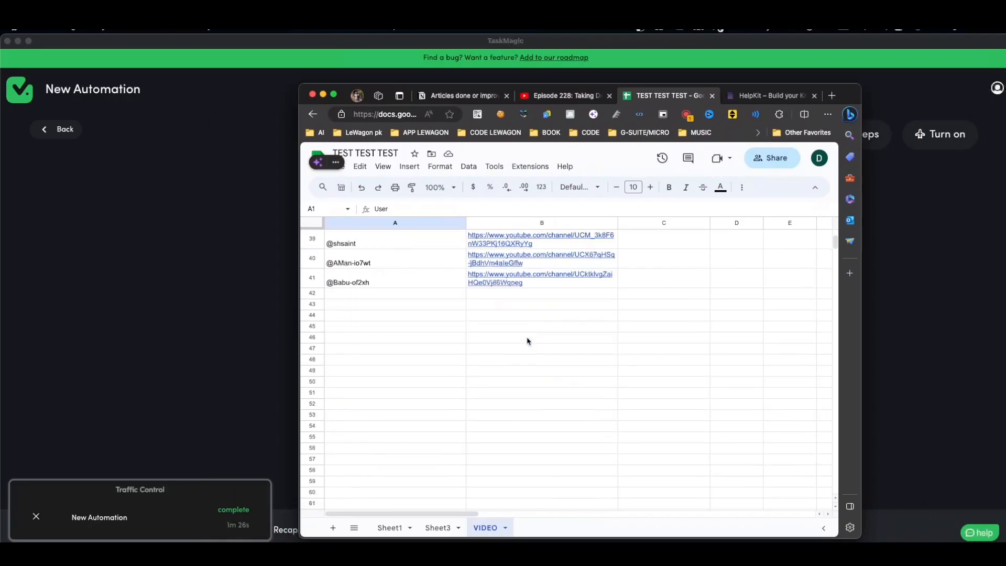
{"action": "scroll", "coordinate": [527, 342], "scroll_direction": "up", "scroll_amount": 3}
{"action": "scroll", "coordinate": [519, 338], "scroll_direction": "up", "scroll_amount": 3}
{"action": "scroll", "coordinate": [509, 333], "scroll_direction": "up", "scroll_amount": 3}
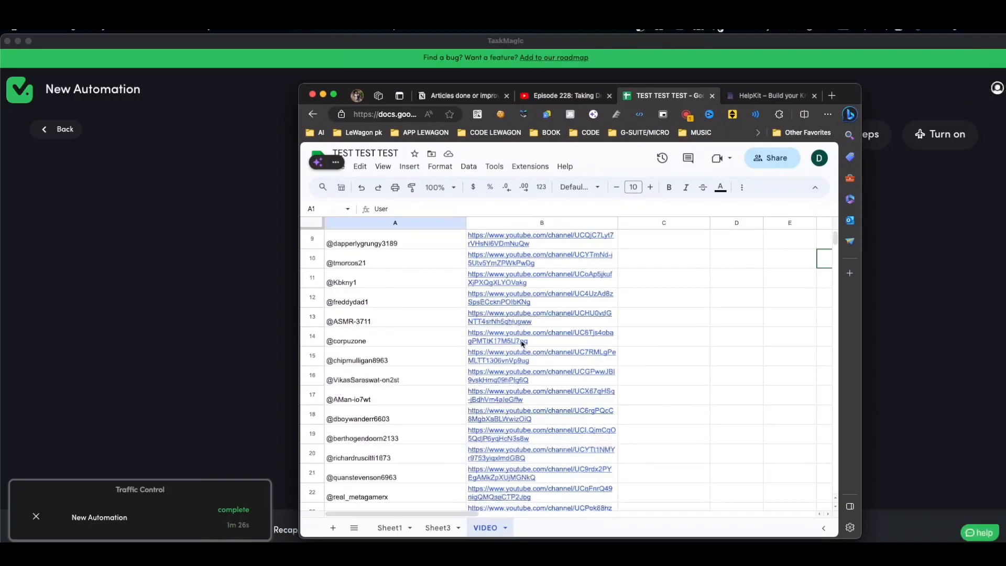
{"action": "scroll", "coordinate": [499, 328], "scroll_direction": "up", "scroll_amount": 3}
{"action": "mouse_move", "coordinate": [541, 222]}
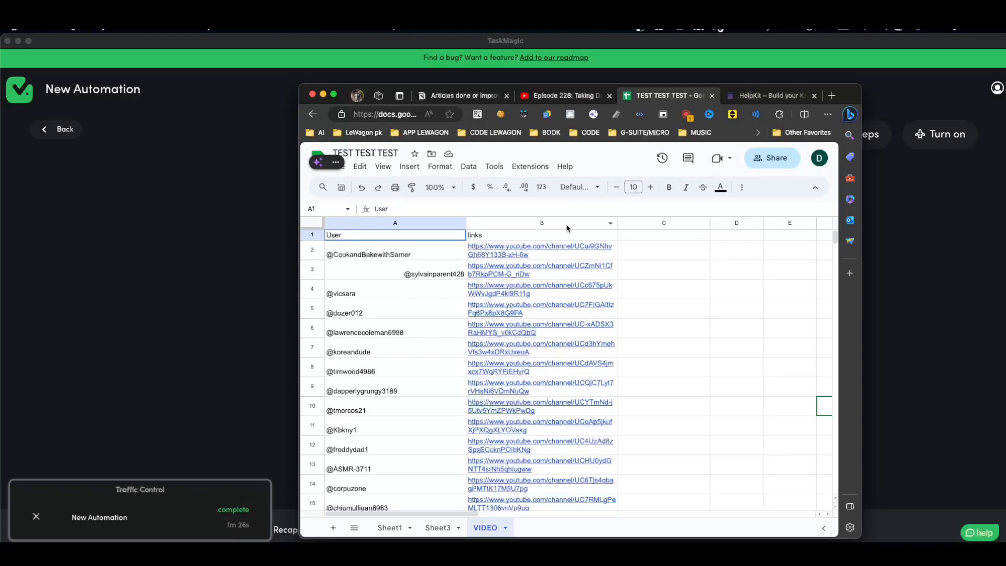